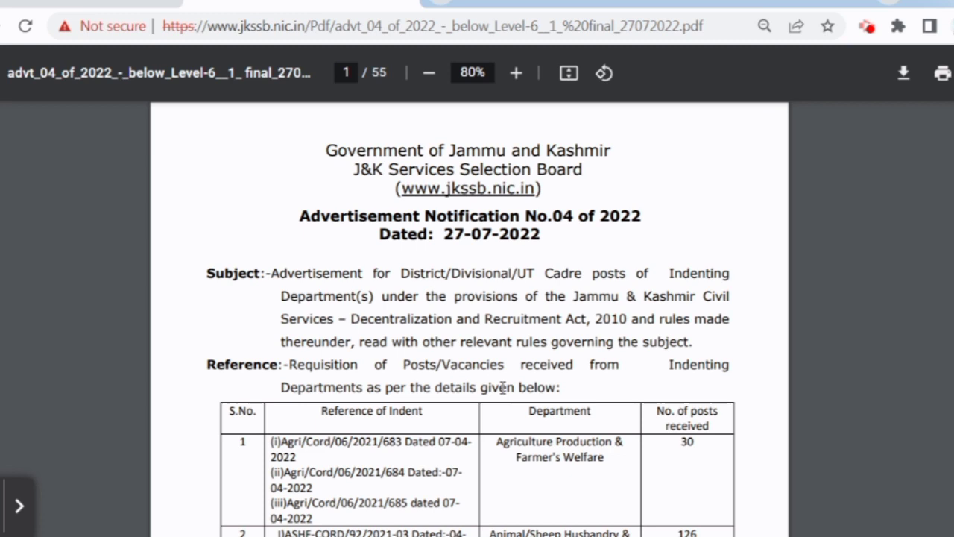
Review the notification's department-wise vacancies, online application dates and category-wise age limits on pages 1 to 3
{"action": "scroll", "coordinate": [628, 383], "scroll_direction": "down", "scroll_amount": 3}
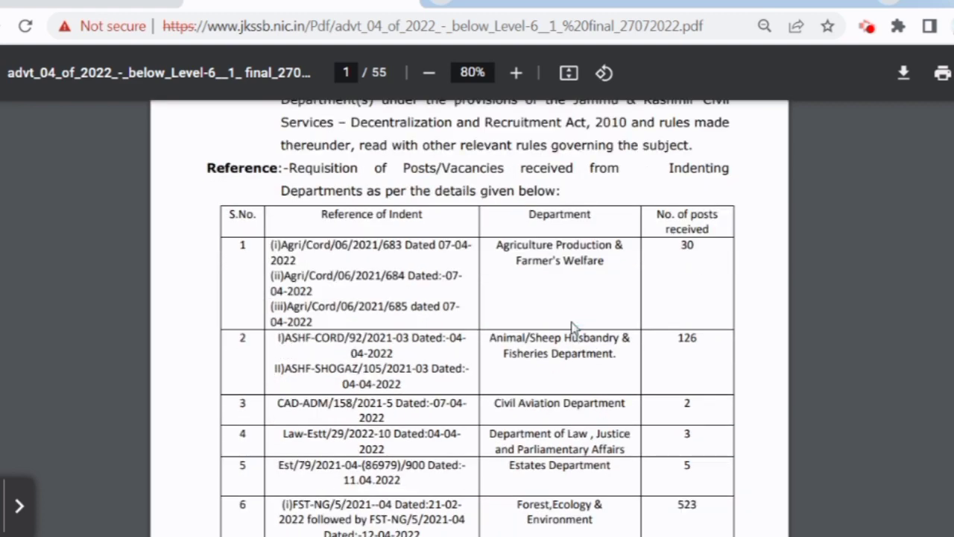
{"action": "scroll", "coordinate": [573, 326], "scroll_direction": "down", "scroll_amount": 3}
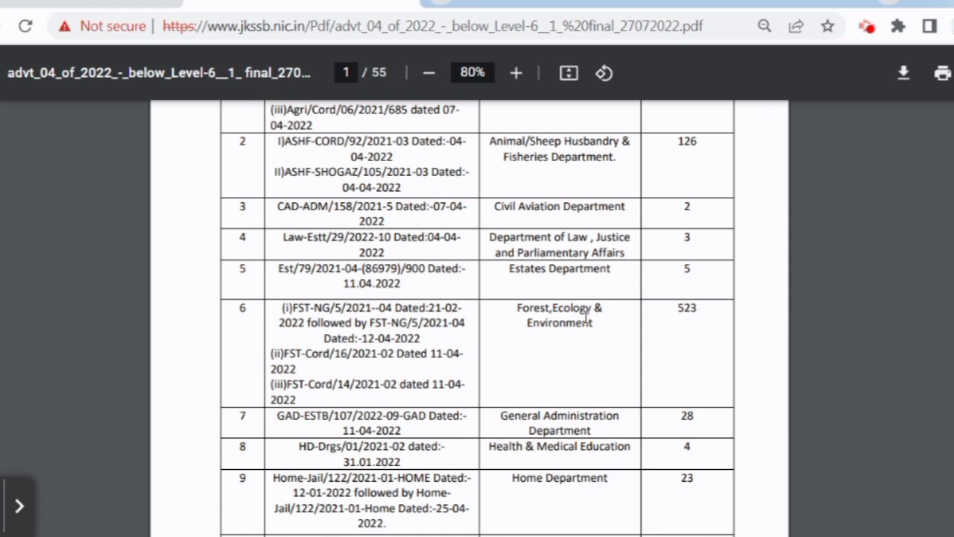
{"action": "scroll", "coordinate": [581, 335], "scroll_direction": "down", "scroll_amount": 7}
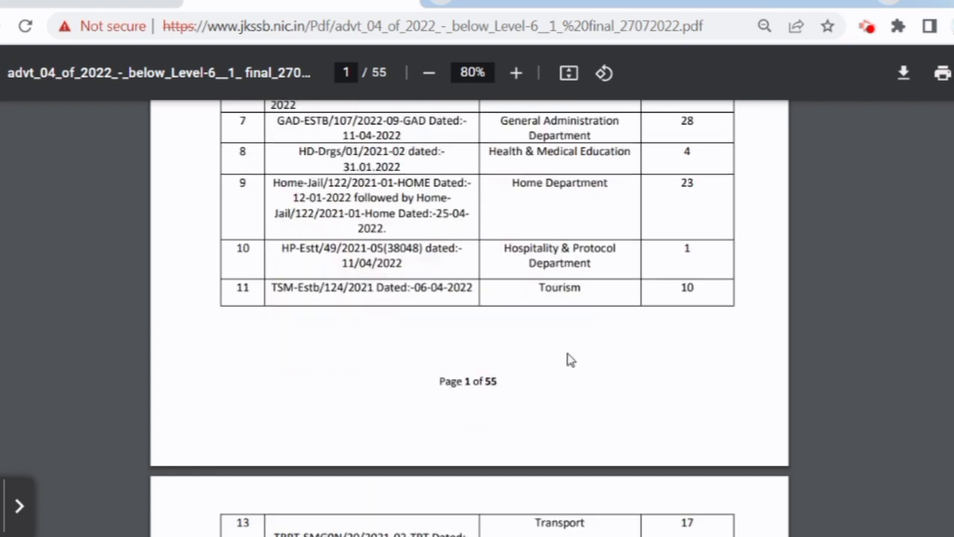
{"action": "scroll", "coordinate": [574, 356], "scroll_direction": "down", "scroll_amount": 4}
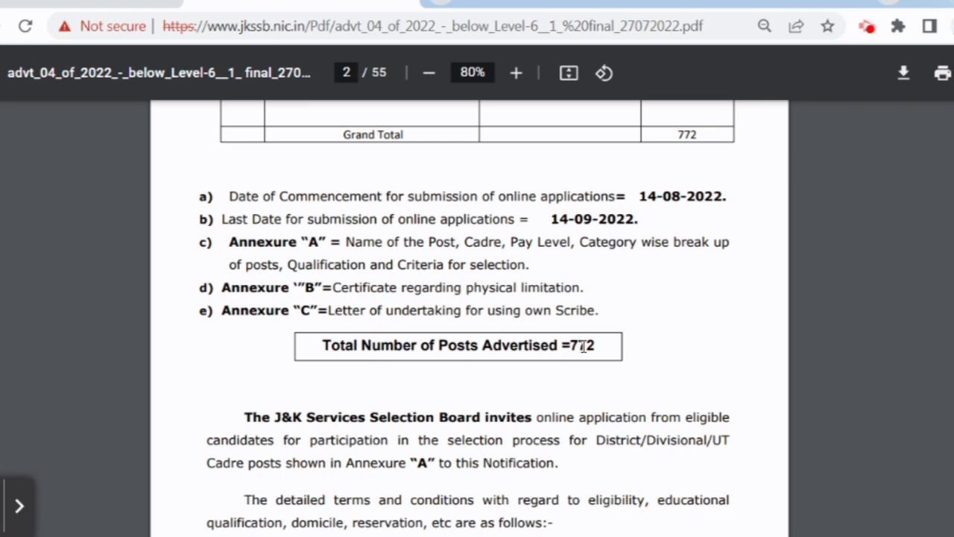
{"action": "scroll", "coordinate": [588, 351], "scroll_direction": "down", "scroll_amount": 3}
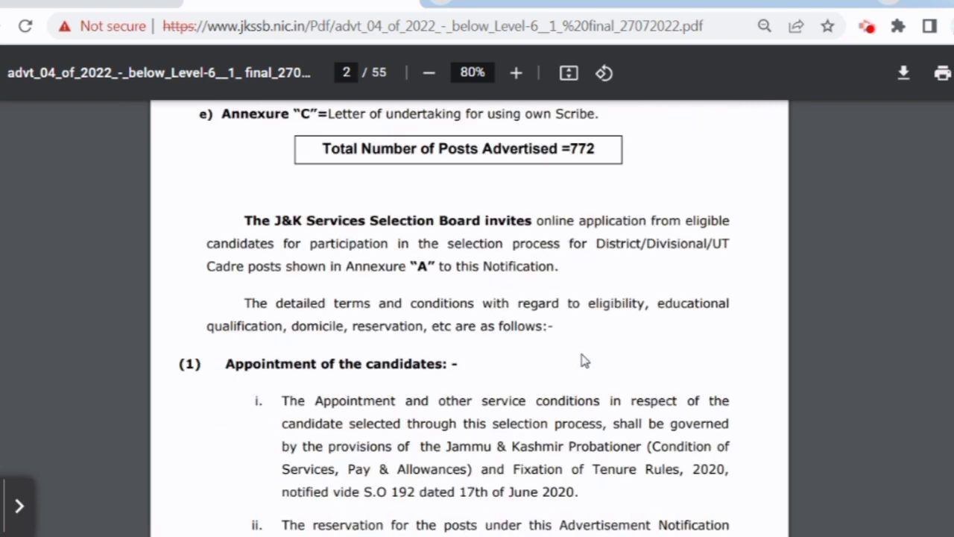
{"action": "scroll", "coordinate": [585, 360], "scroll_direction": "down", "scroll_amount": 15}
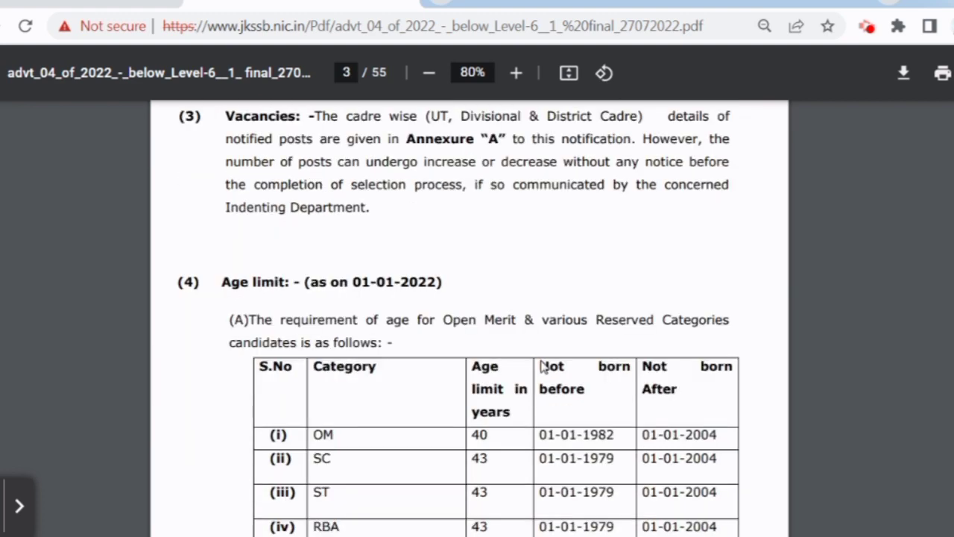
{"action": "scroll", "coordinate": [542, 365], "scroll_direction": "down", "scroll_amount": 2}
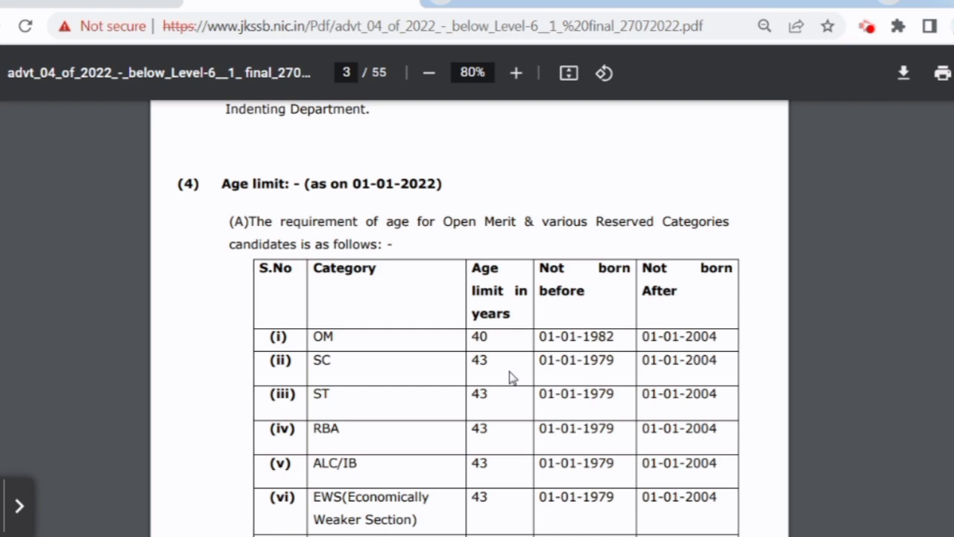
Examine the page 4 table listing post names, cadres, earlier notification numbers and item numbers
{"action": "scroll", "coordinate": [511, 378], "scroll_direction": "down", "scroll_amount": 15}
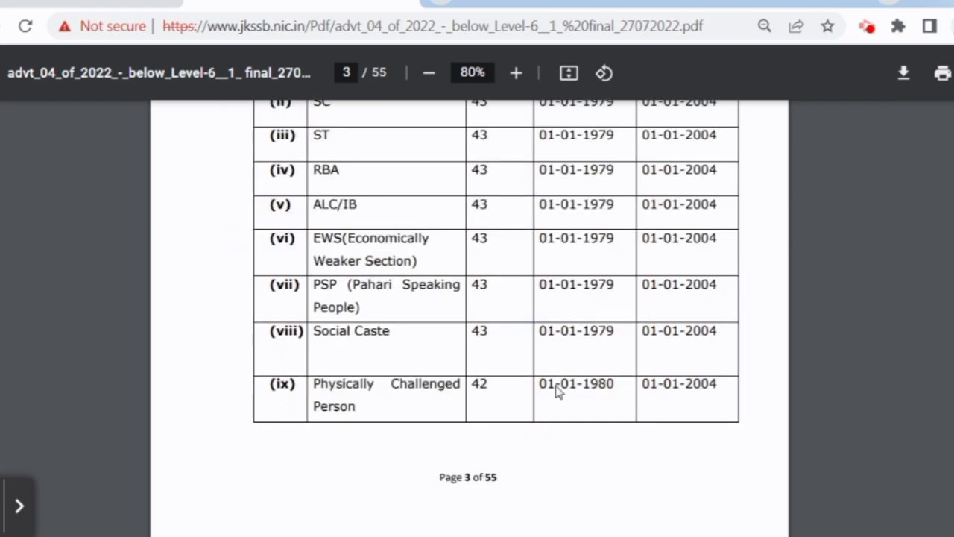
{"action": "scroll", "coordinate": [421, 376], "scroll_direction": "up", "scroll_amount": 2}
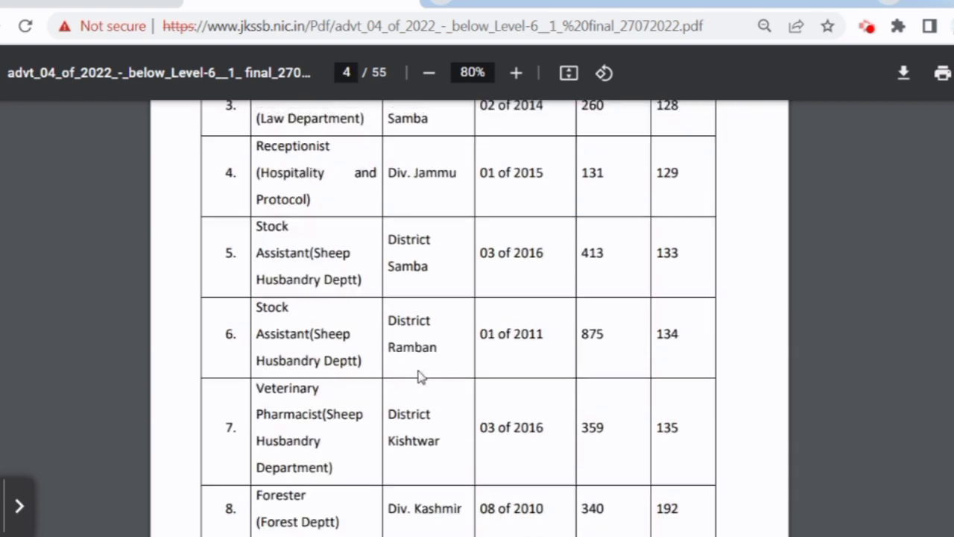
{"action": "scroll", "coordinate": [516, 356], "scroll_direction": "down", "scroll_amount": 1}
{"action": "scroll", "coordinate": [617, 334], "scroll_direction": "down", "scroll_amount": 12}
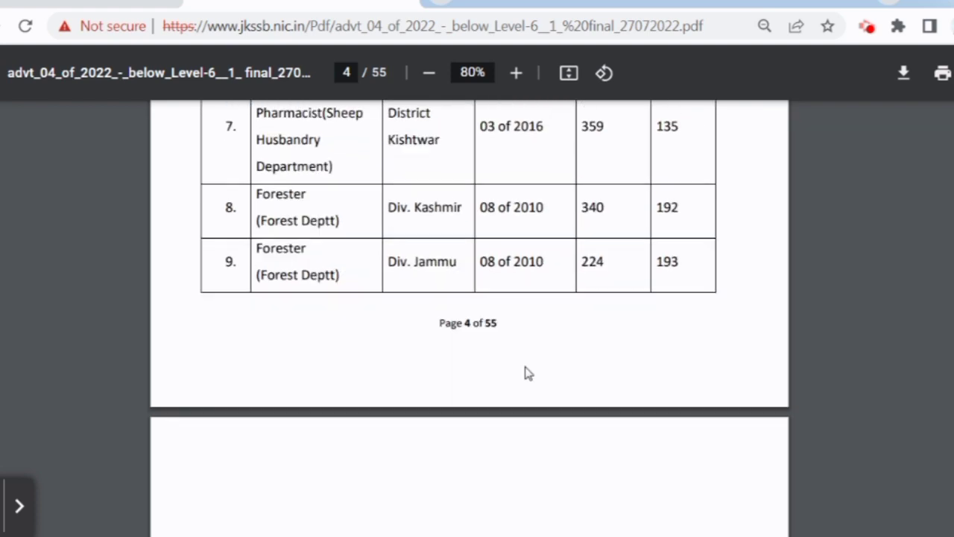
{"action": "scroll", "coordinate": [552, 341], "scroll_direction": "up", "scroll_amount": 8}
{"action": "scroll", "coordinate": [514, 360], "scroll_direction": "up", "scroll_amount": 8}
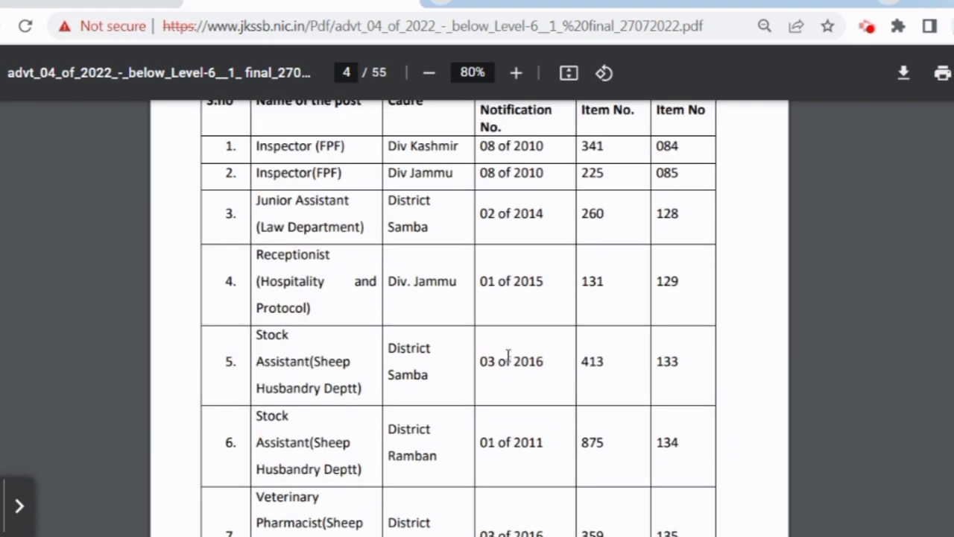
{"action": "scroll", "coordinate": [509, 362], "scroll_direction": "down", "scroll_amount": 4}
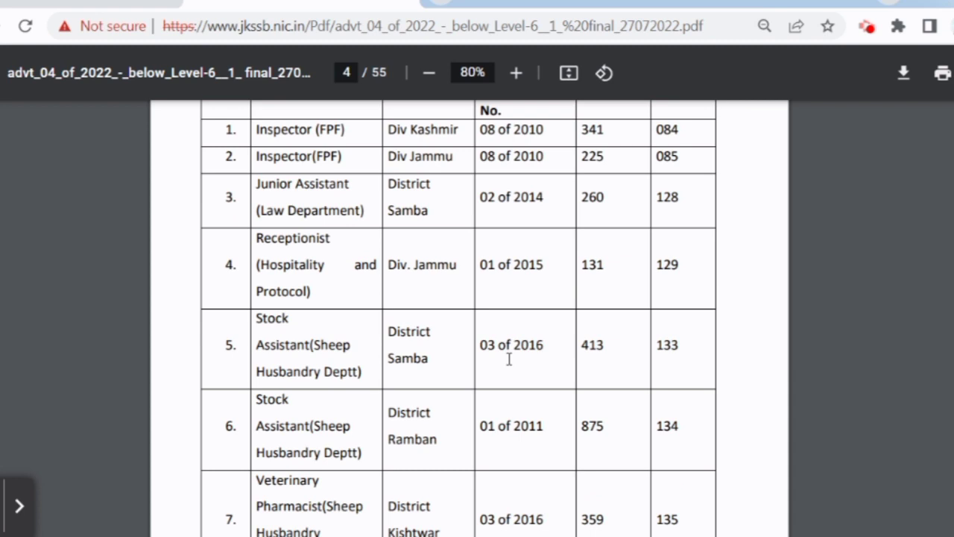
{"action": "scroll", "coordinate": [449, 377], "scroll_direction": "down", "scroll_amount": 3}
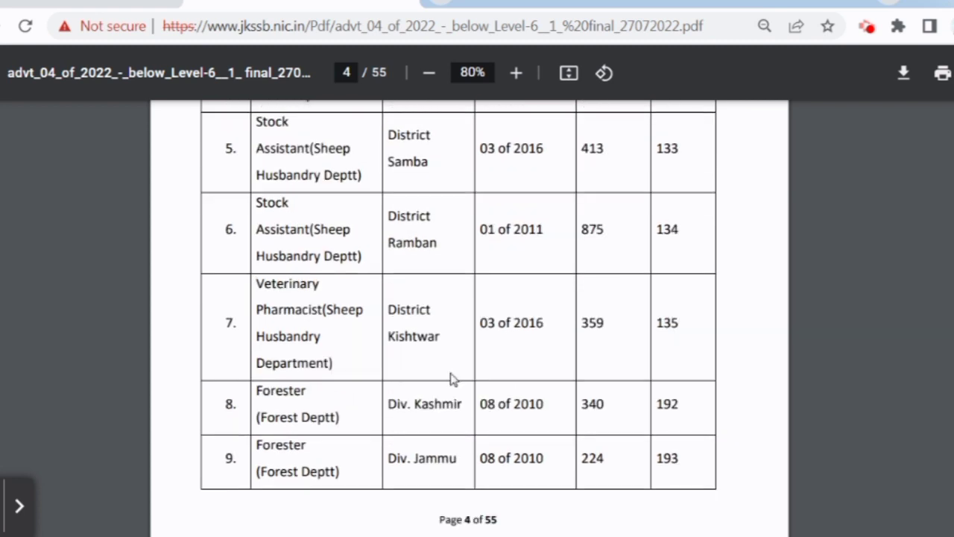
{"action": "scroll", "coordinate": [471, 364], "scroll_direction": "down", "scroll_amount": 2}
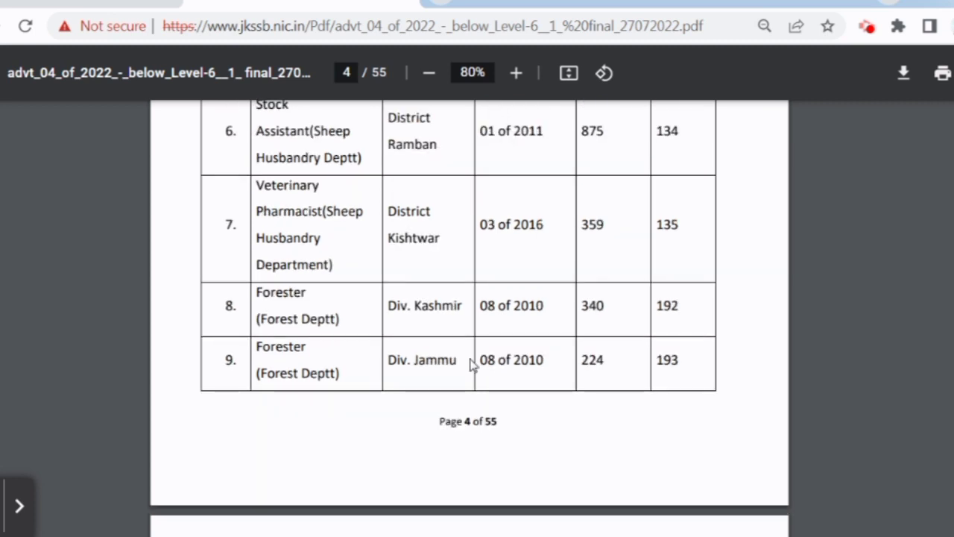
{"action": "scroll", "coordinate": [470, 364], "scroll_direction": "down", "scroll_amount": 2}
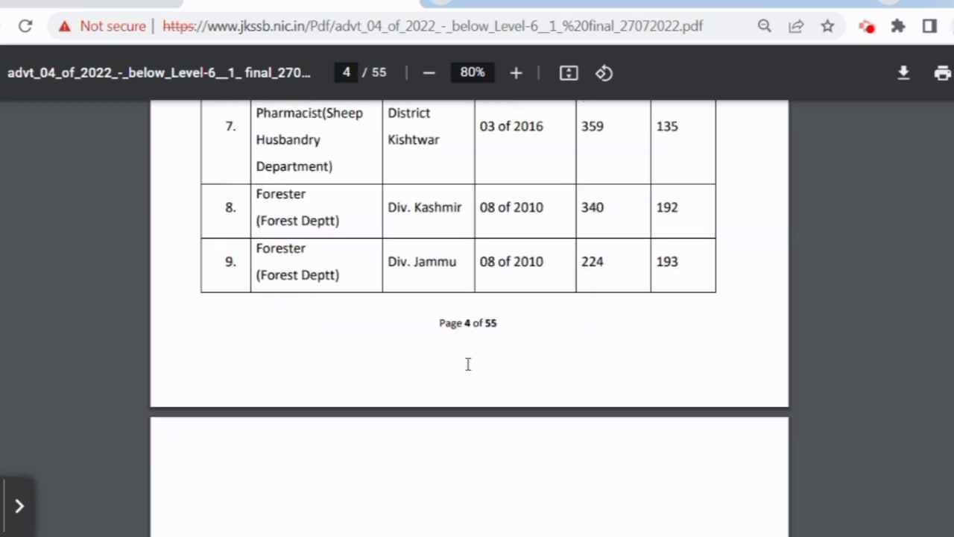
Read the notification's sections on required qualification, horizontal reservation and application fee on pages 5 to 7
{"action": "scroll", "coordinate": [468, 364], "scroll_direction": "down", "scroll_amount": 4}
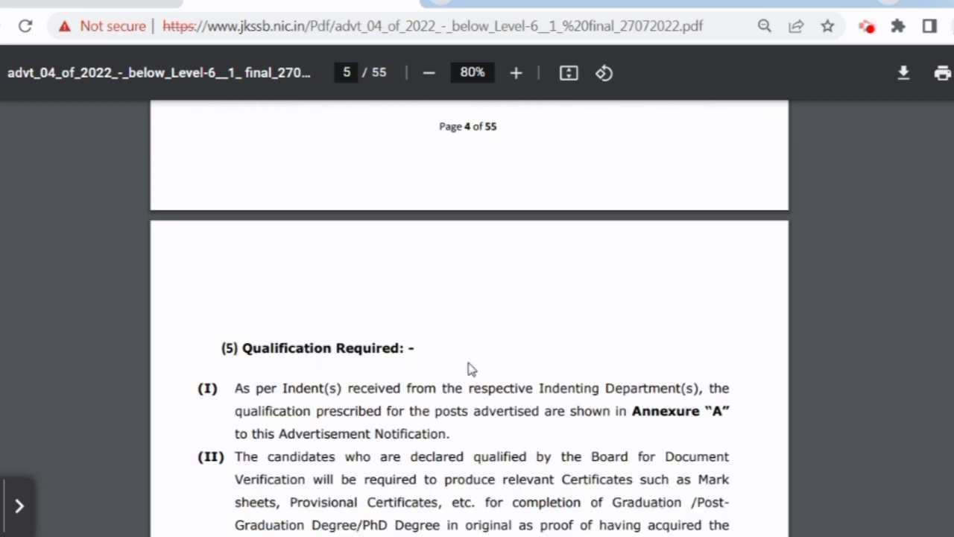
{"action": "scroll", "coordinate": [471, 368], "scroll_direction": "down", "scroll_amount": 4}
{"action": "scroll", "coordinate": [471, 359], "scroll_direction": "down", "scroll_amount": 18}
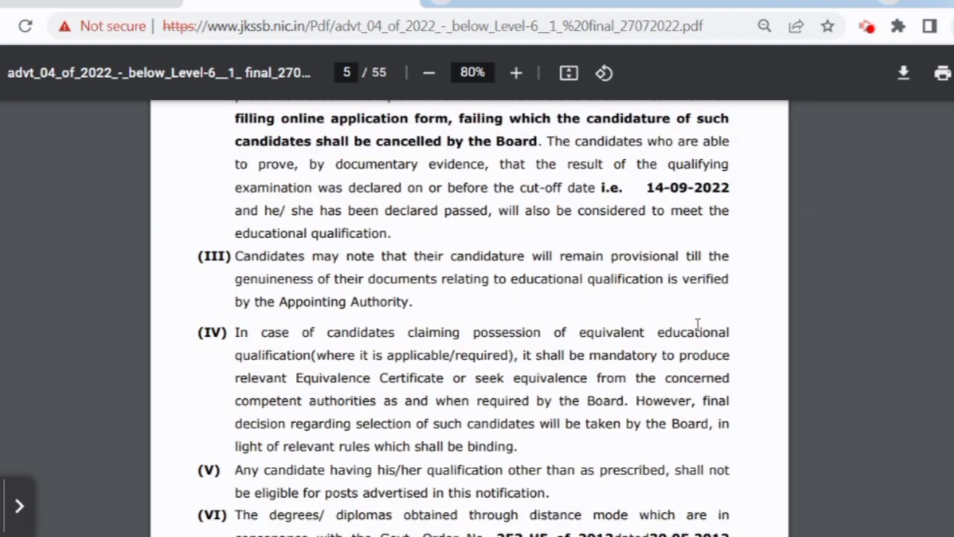
{"action": "scroll", "coordinate": [570, 366], "scroll_direction": "down", "scroll_amount": 20}
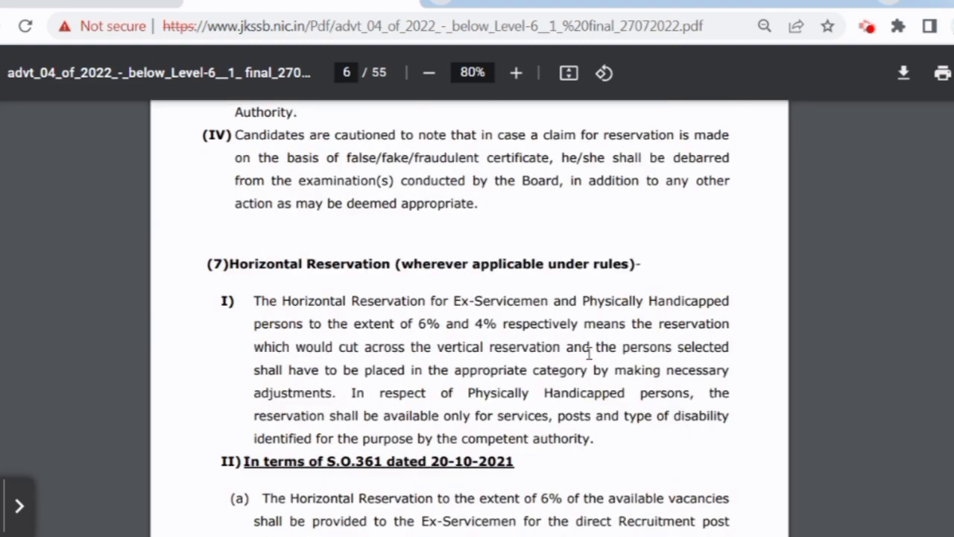
{"action": "scroll", "coordinate": [568, 369], "scroll_direction": "down", "scroll_amount": 6}
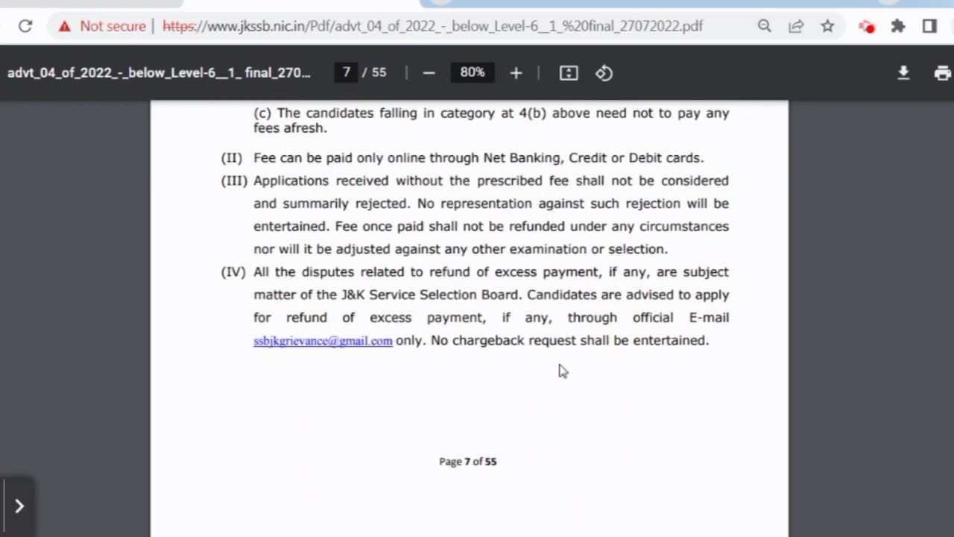
{"action": "scroll", "coordinate": [559, 371], "scroll_direction": "down", "scroll_amount": 6}
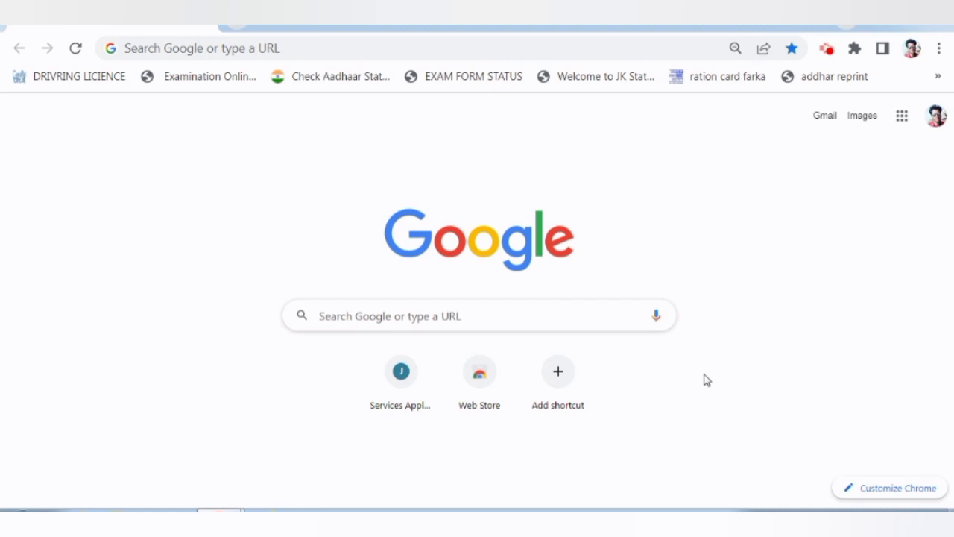
Search Google for "jk ssb" and open the official JKSSB website from the results
{"action": "left_click", "coordinate": [295, 44]}
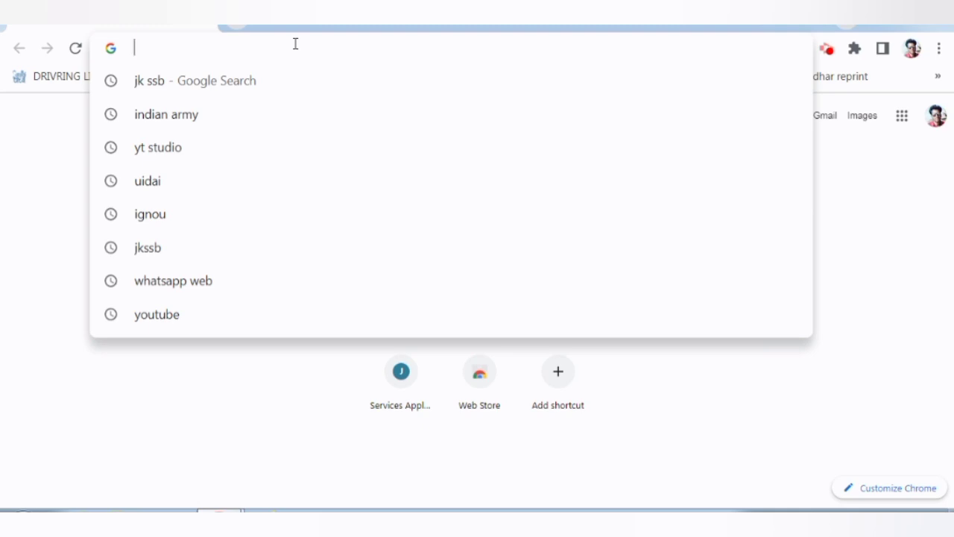
{"action": "left_click", "coordinate": [254, 82]}
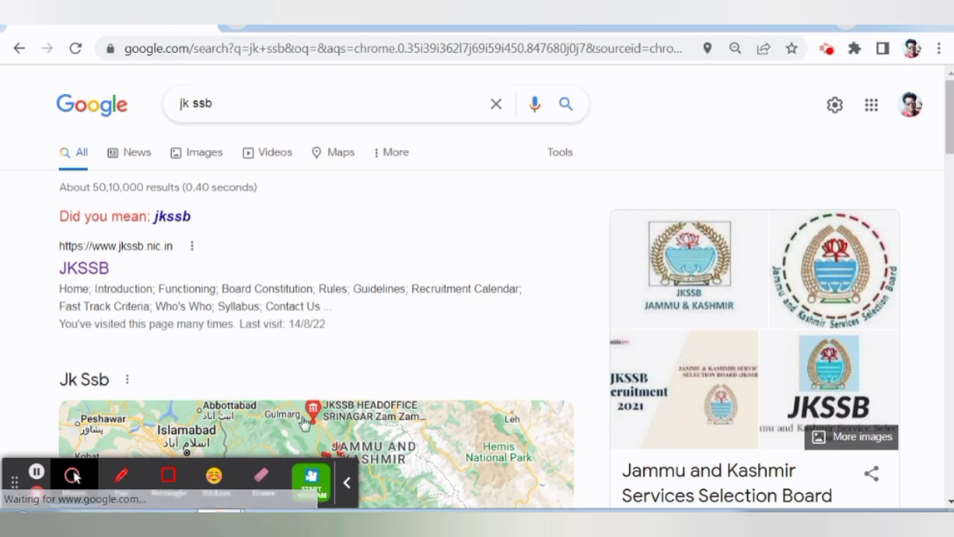
{"action": "left_click", "coordinate": [353, 485]}
{"action": "scroll", "coordinate": [303, 359], "scroll_direction": "down", "scroll_amount": 1}
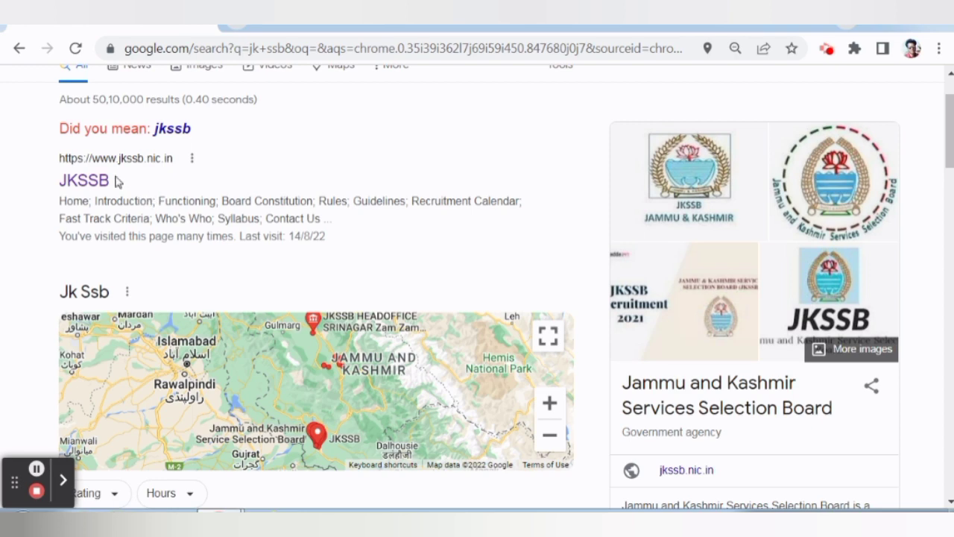
{"action": "left_click", "coordinate": [86, 183]}
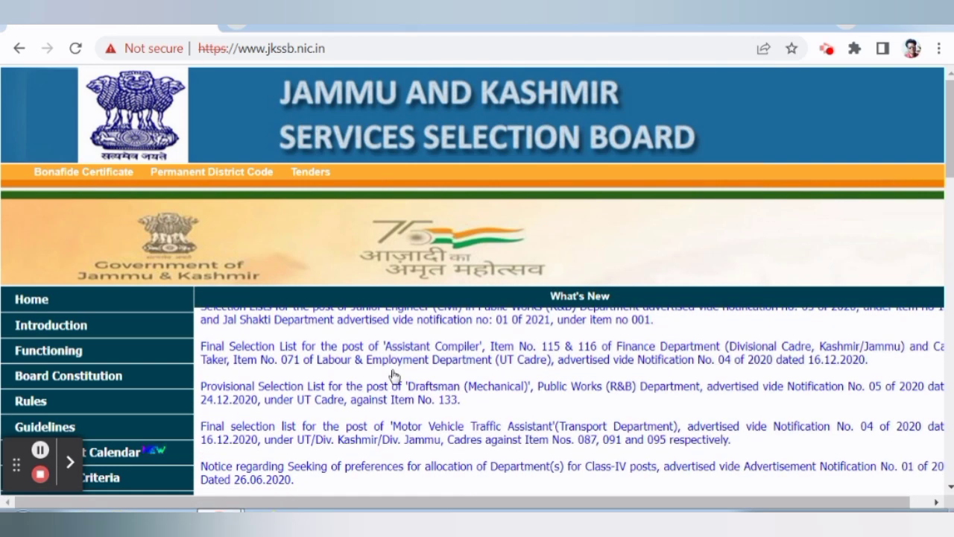
Find and open the "Apply for various posts under Advt 03 of 2022" link on the JKSSB homepage
{"action": "scroll", "coordinate": [165, 347], "scroll_direction": "down", "scroll_amount": 2}
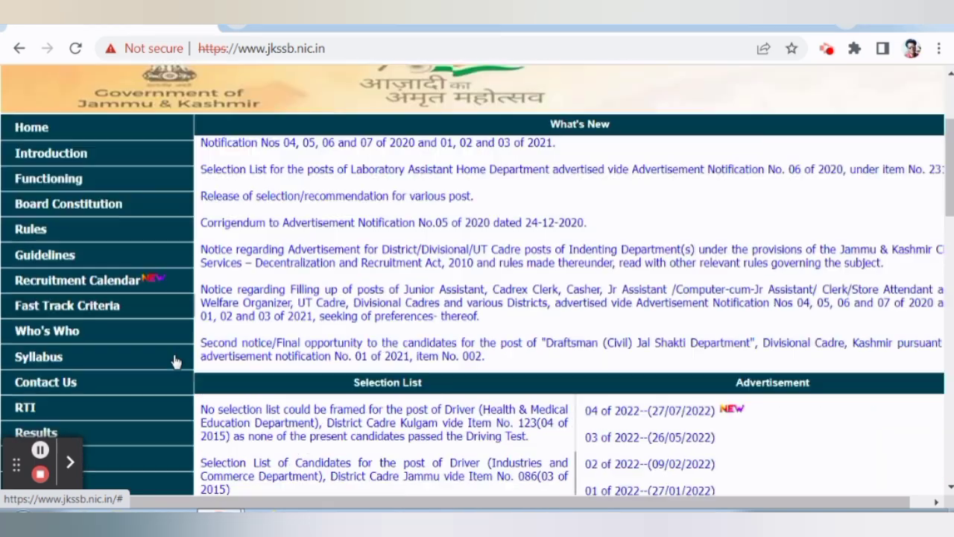
{"action": "scroll", "coordinate": [165, 351], "scroll_direction": "down", "scroll_amount": 6}
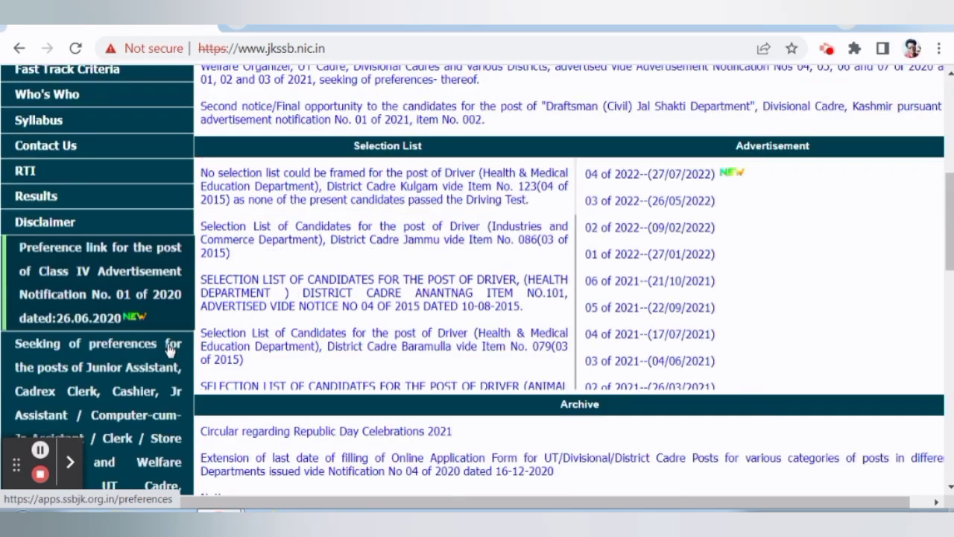
{"action": "scroll", "coordinate": [157, 348], "scroll_direction": "down", "scroll_amount": 4}
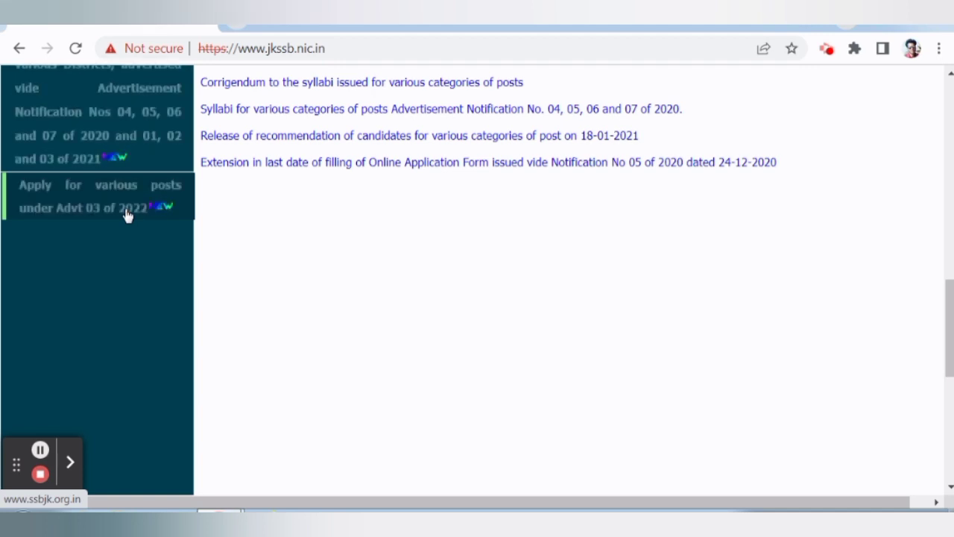
{"action": "left_click", "coordinate": [128, 214]}
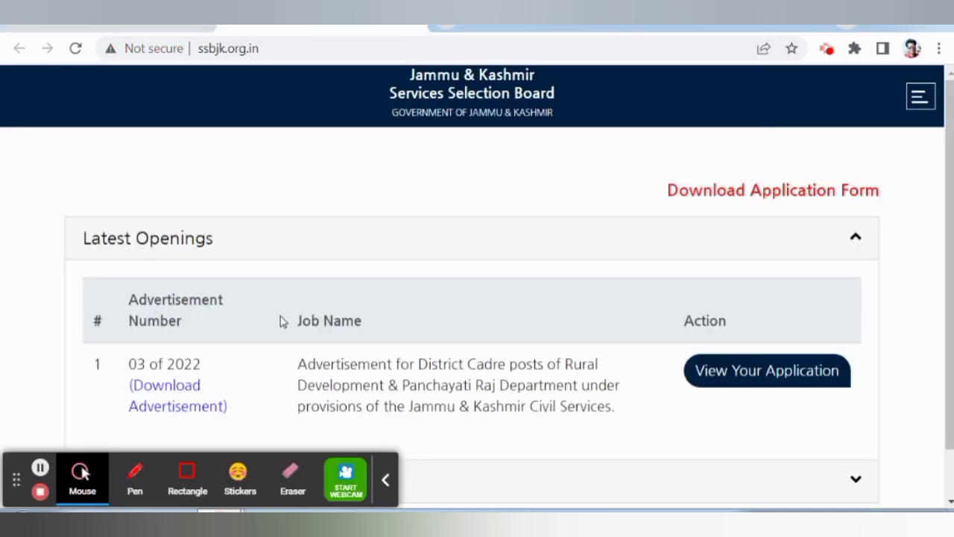
Open the Candidate Registration page of the Services Selection Board application portal
{"action": "scroll", "coordinate": [462, 335], "scroll_direction": "up", "scroll_amount": 1}
{"action": "left_click", "coordinate": [387, 481]}
{"action": "left_click", "coordinate": [920, 97]}
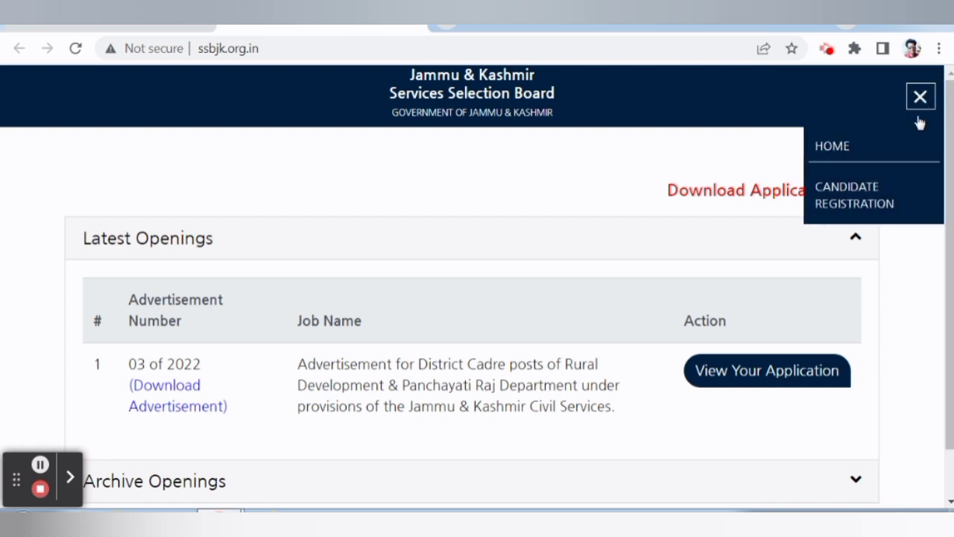
{"action": "left_click", "coordinate": [863, 192]}
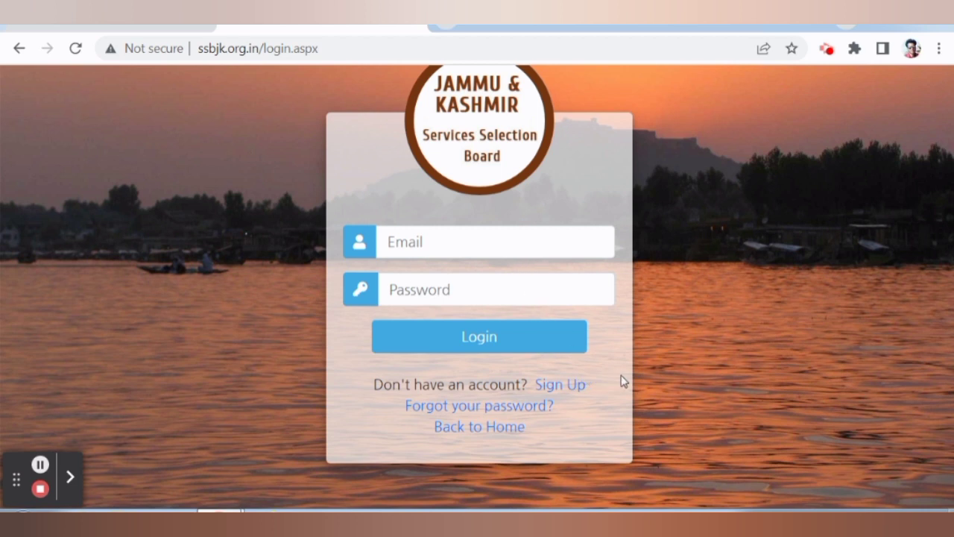
View the Forgot Password page and return to the login page
{"action": "left_click", "coordinate": [535, 411]}
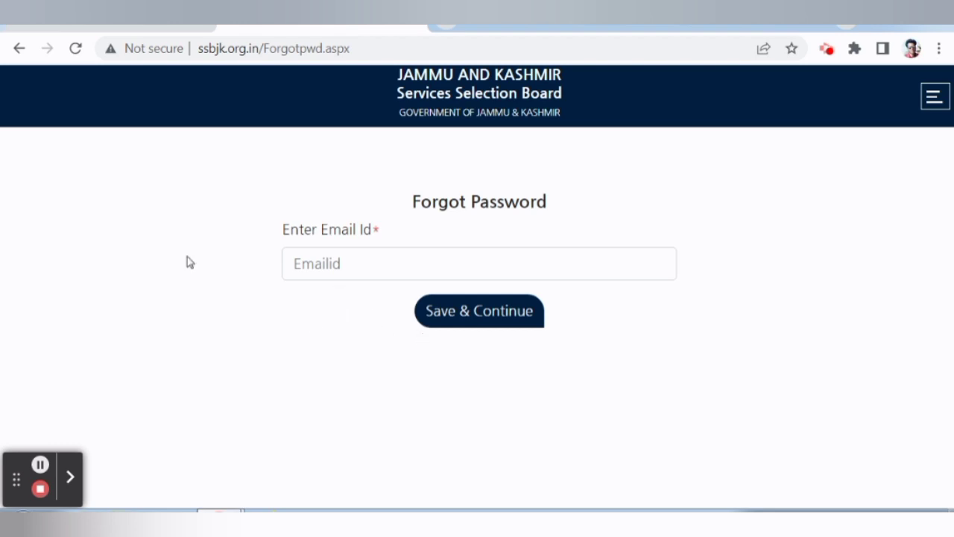
{"action": "left_click", "coordinate": [19, 48]}
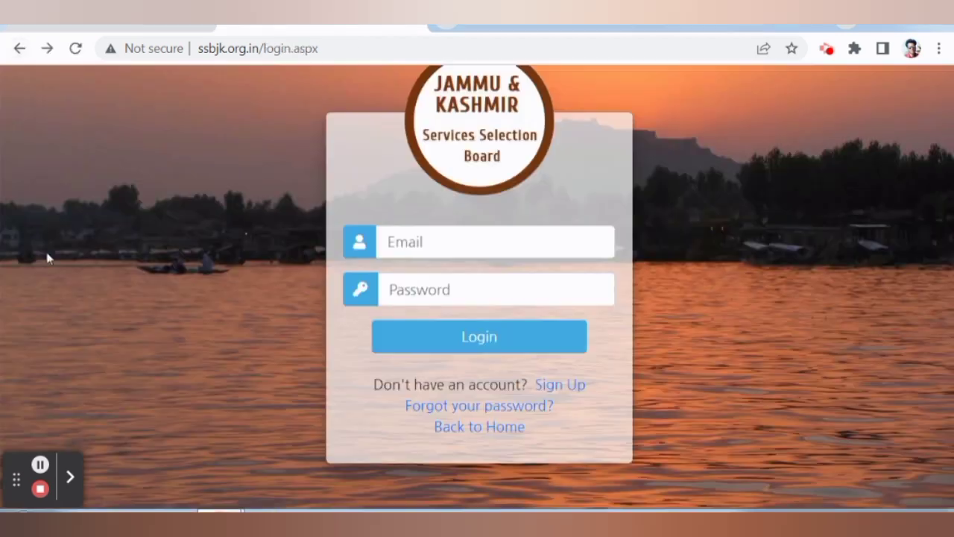
{"action": "left_click", "coordinate": [40, 463]}
{"action": "left_click", "coordinate": [41, 464]}
Open the sign-up form for a new candidate account and view its registration fields
{"action": "left_click", "coordinate": [558, 388]}
{"action": "left_click", "coordinate": [40, 464]}
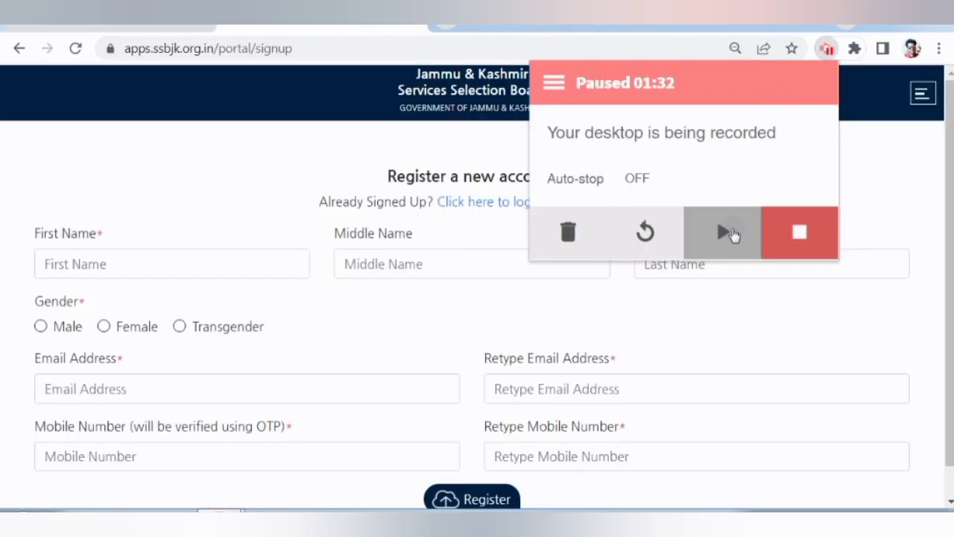
{"action": "left_click", "coordinate": [729, 233]}
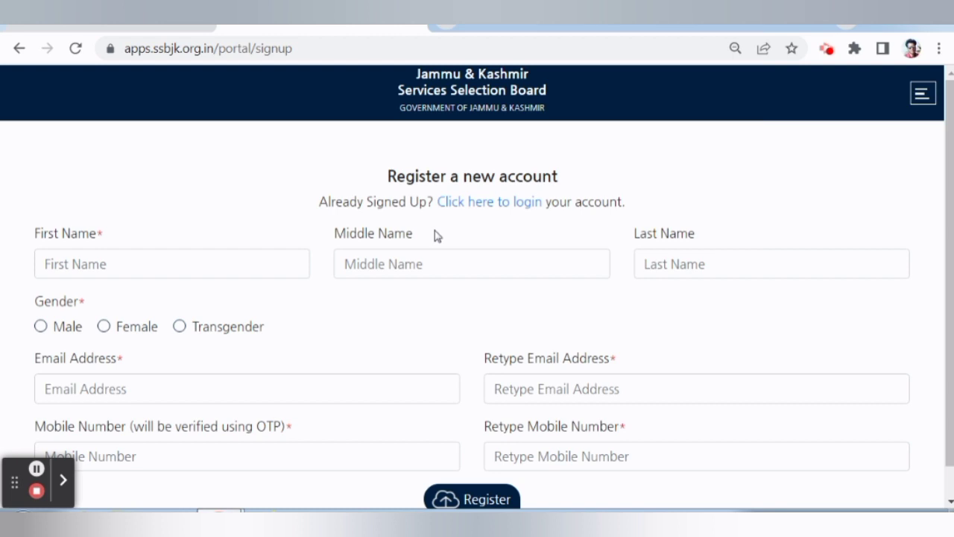
{"action": "scroll", "coordinate": [418, 243], "scroll_direction": "down", "scroll_amount": 1}
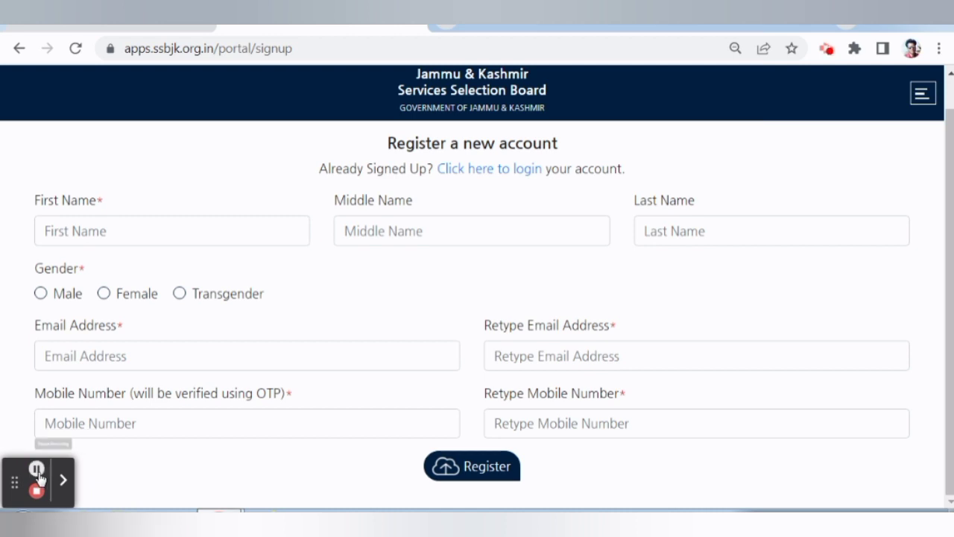
Return from the sign-up form to the login page and sign in to the candidate account
{"action": "scroll", "coordinate": [415, 286], "scroll_direction": "up", "scroll_amount": 1}
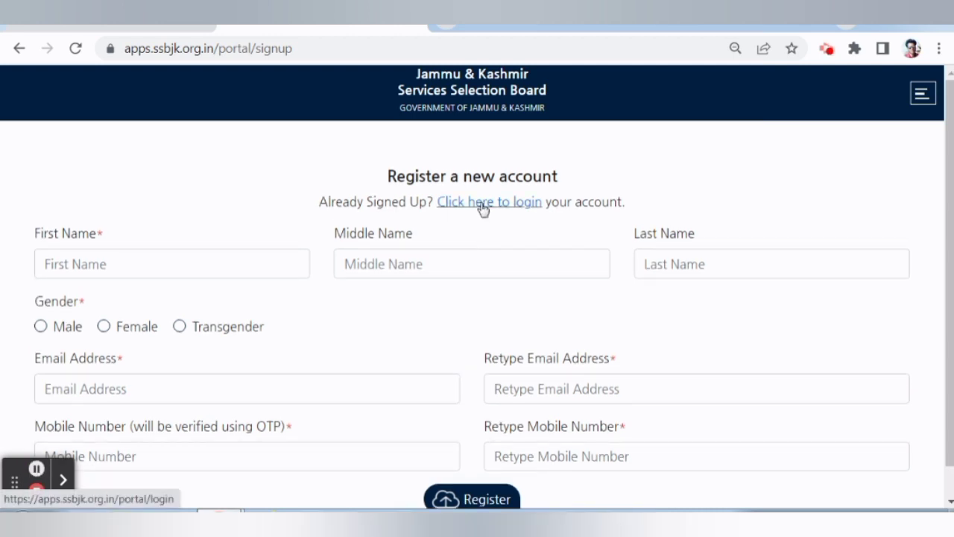
{"action": "left_click", "coordinate": [481, 203]}
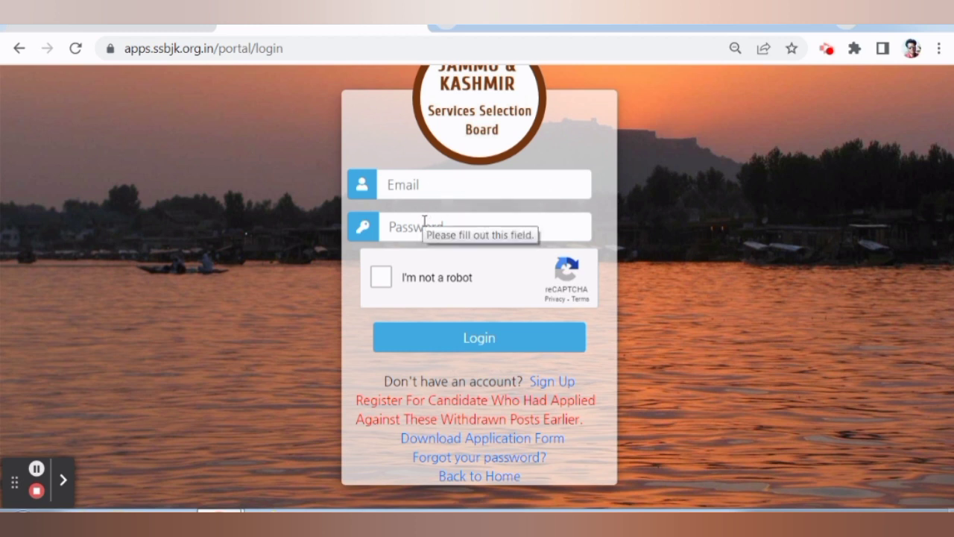
{"action": "left_click", "coordinate": [36, 468]}
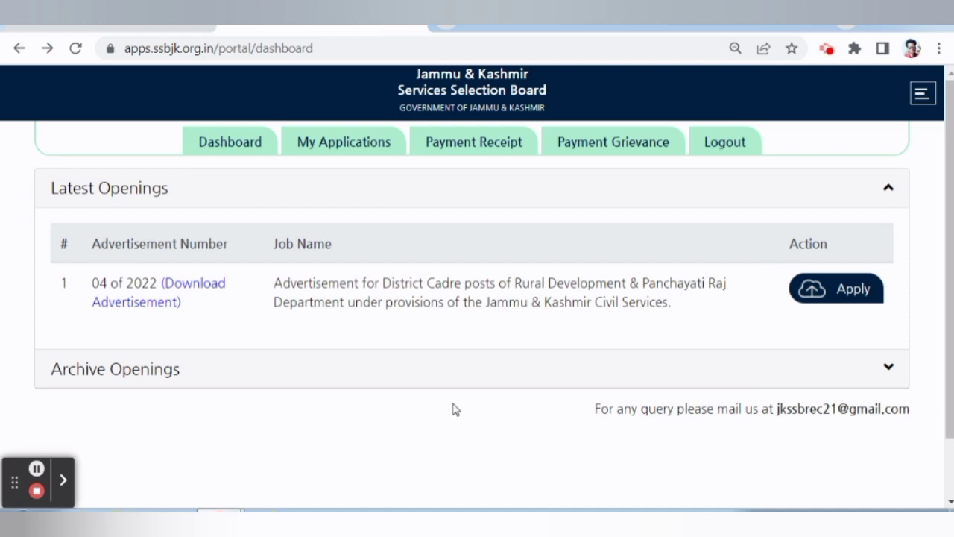
Open the application for Advertisement 04 of 2022 and look through the list of available posts
{"action": "left_click", "coordinate": [828, 288]}
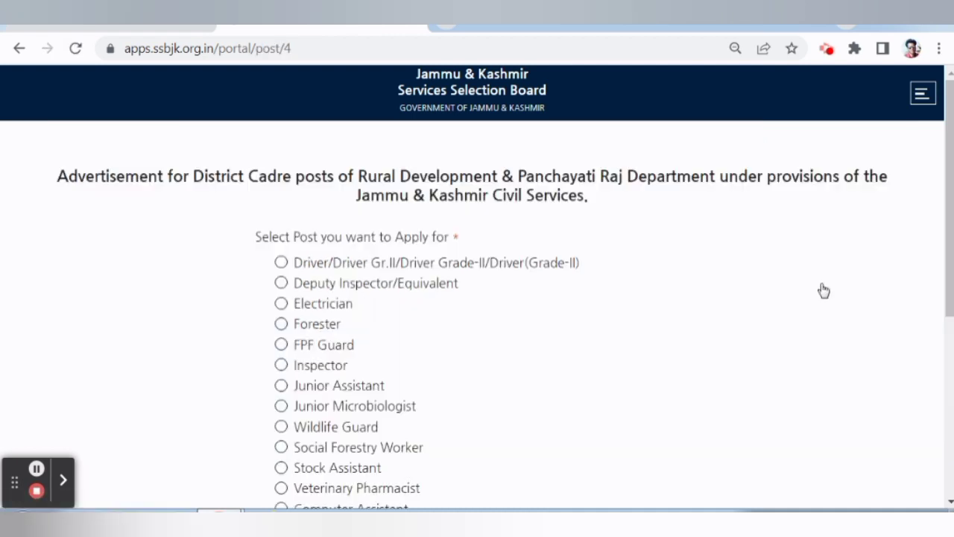
{"action": "scroll", "coordinate": [699, 345], "scroll_direction": "down", "scroll_amount": 1}
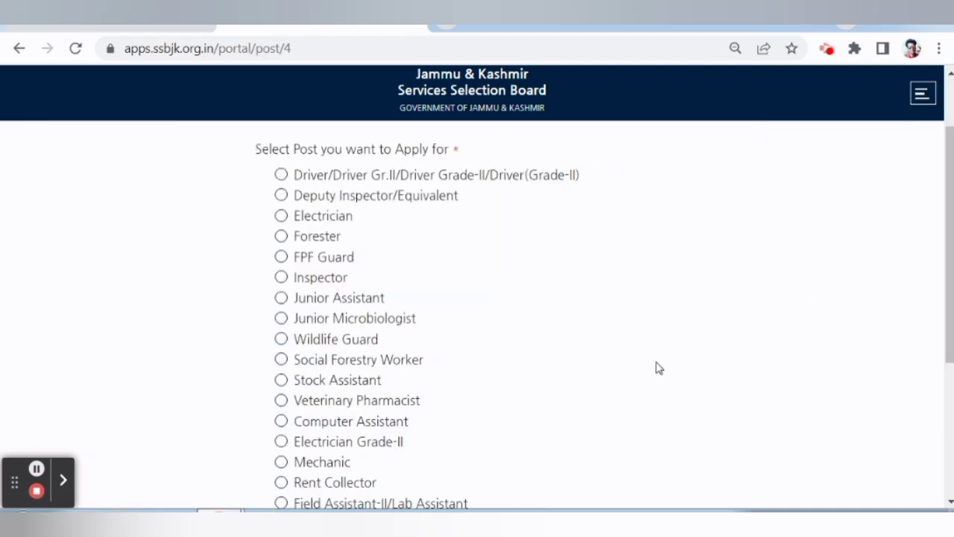
{"action": "scroll", "coordinate": [658, 368], "scroll_direction": "up", "scroll_amount": 1}
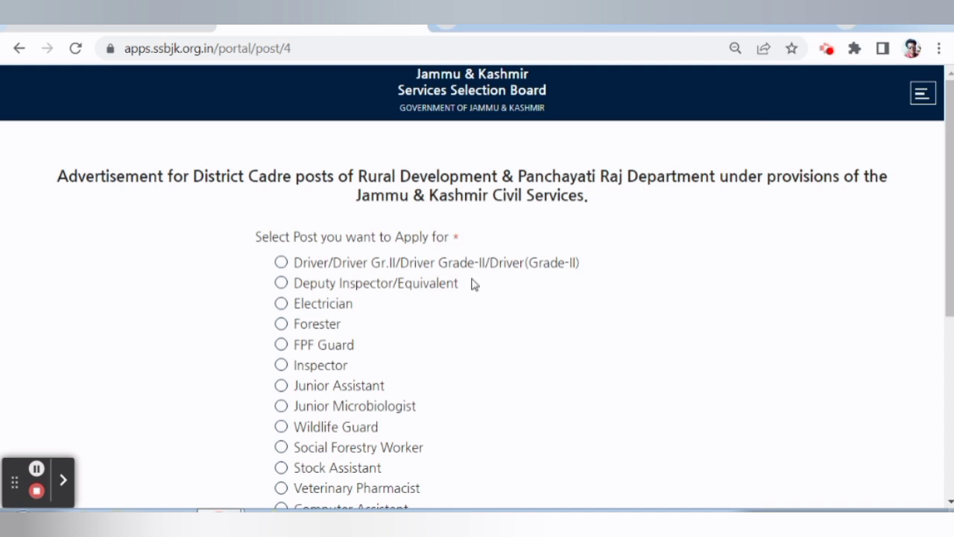
{"action": "scroll", "coordinate": [471, 283], "scroll_direction": "down", "scroll_amount": 1}
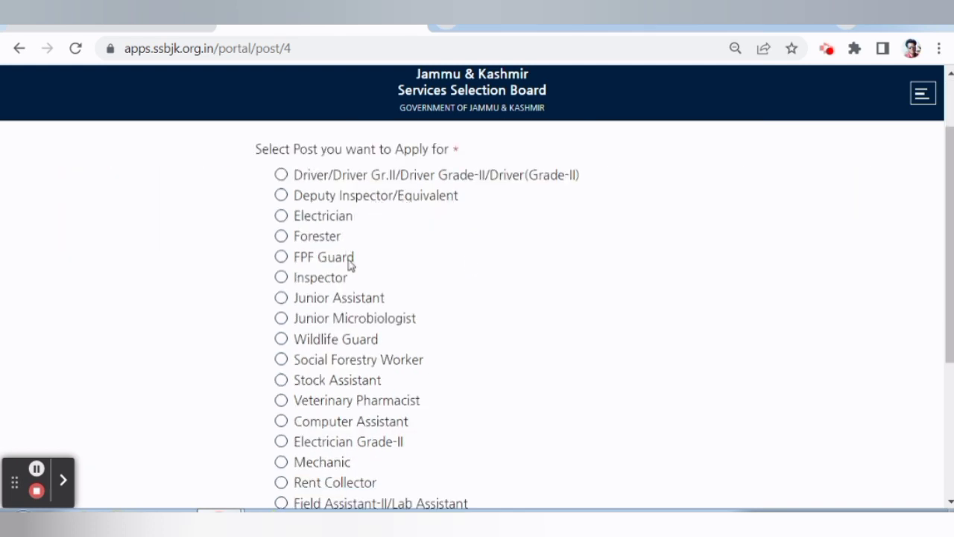
{"action": "scroll", "coordinate": [348, 263], "scroll_direction": "down", "scroll_amount": 1}
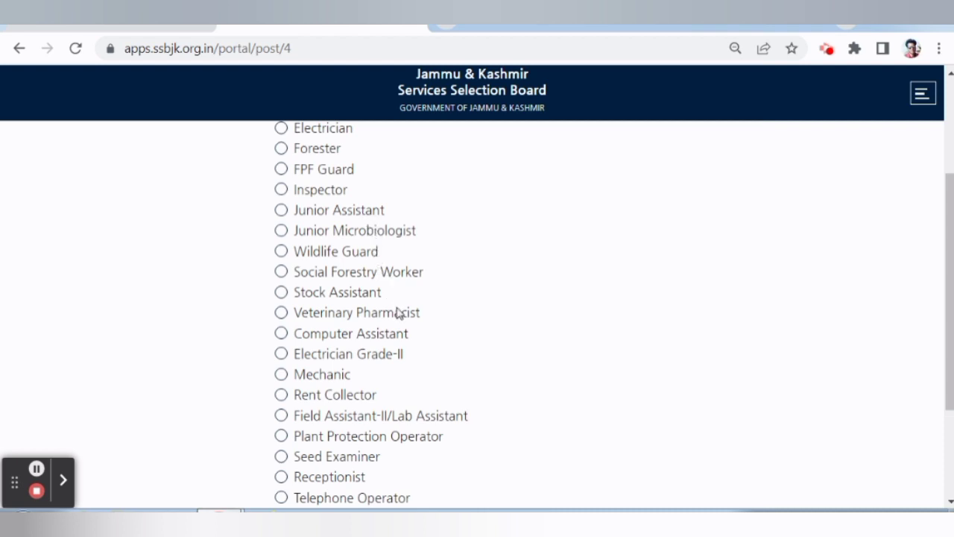
{"action": "scroll", "coordinate": [397, 317], "scroll_direction": "down", "scroll_amount": 1}
{"action": "scroll", "coordinate": [366, 362], "scroll_direction": "down", "scroll_amount": 1}
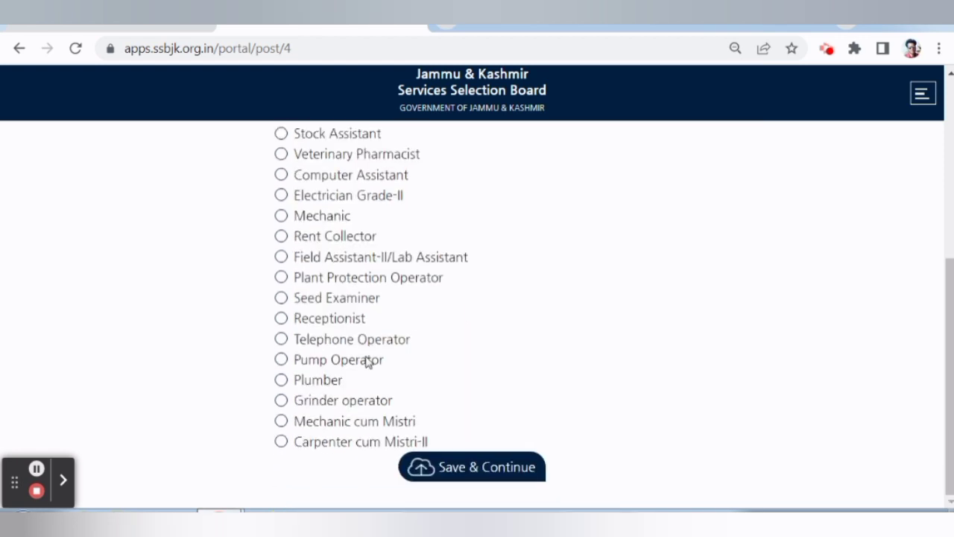
{"action": "scroll", "coordinate": [366, 361], "scroll_direction": "up", "scroll_amount": 2}
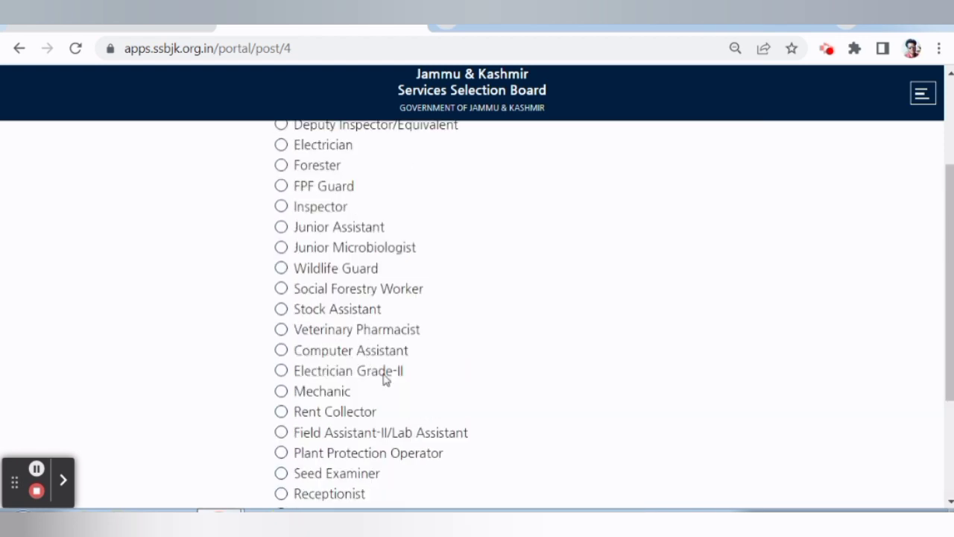
Choose Forester as the post to apply for and save the selection
{"action": "scroll", "coordinate": [379, 395], "scroll_direction": "down", "scroll_amount": 1}
{"action": "left_click", "coordinate": [36, 468]}
{"action": "scroll", "coordinate": [373, 298], "scroll_direction": "down", "scroll_amount": 1}
{"action": "left_click", "coordinate": [37, 468]}
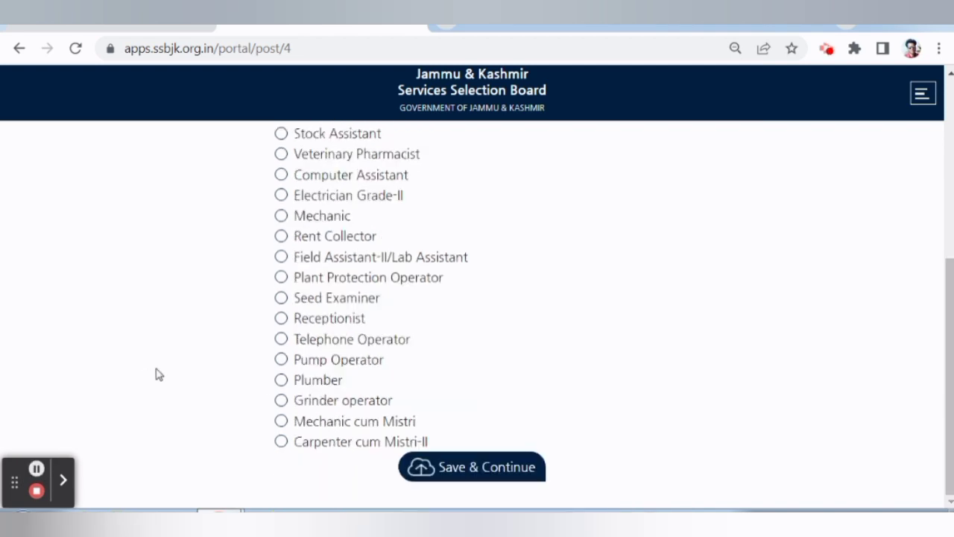
{"action": "left_click", "coordinate": [461, 466]}
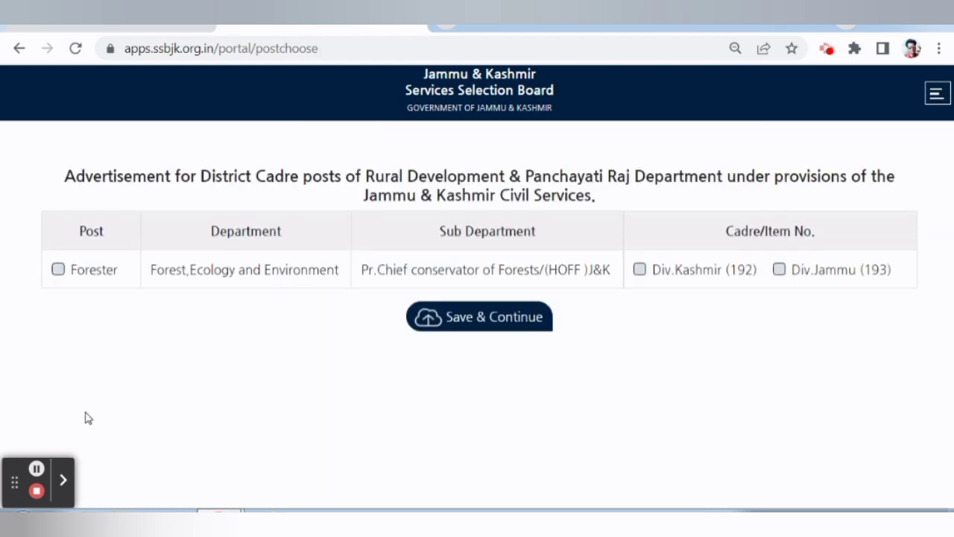
Select the Forester post with both the Div.Kashmir (192) and Div.Jammu (193) cadres and save
{"action": "left_click", "coordinate": [57, 269]}
{"action": "left_click", "coordinate": [37, 468]}
{"action": "left_click", "coordinate": [448, 328]}
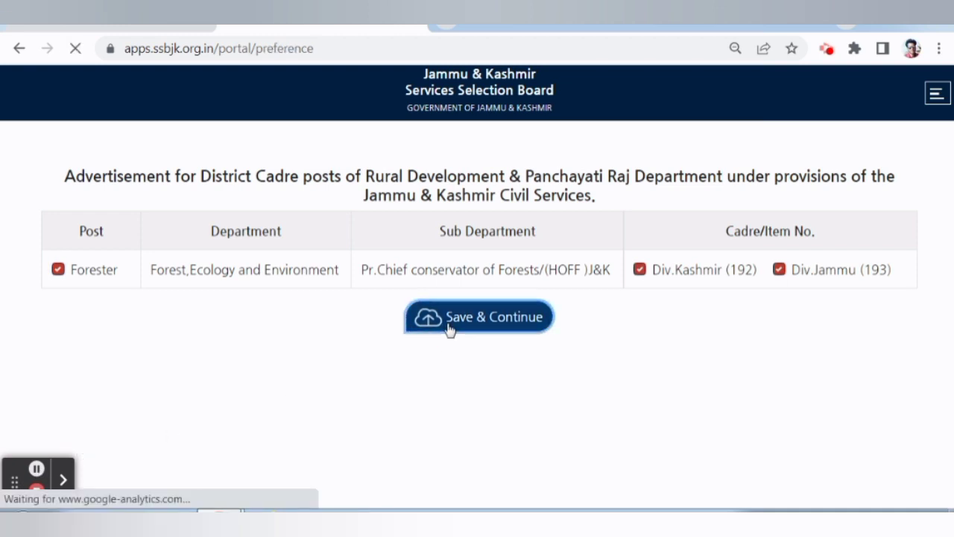
Fill in the order of preference for the Kashmir and Jammu divisions and save it
{"action": "scroll", "coordinate": [336, 357], "scroll_direction": "down", "scroll_amount": 1}
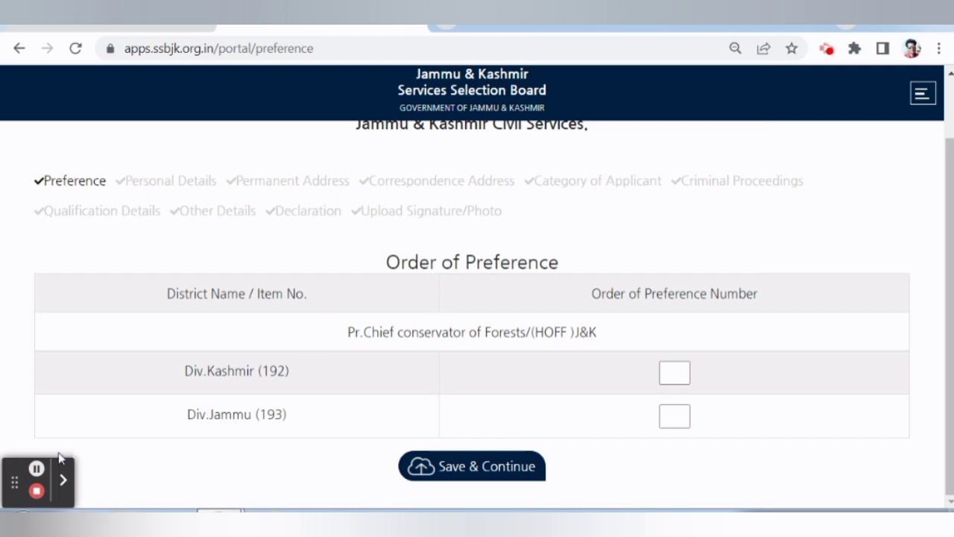
{"action": "left_click", "coordinate": [47, 475]}
{"action": "left_click", "coordinate": [425, 474]}
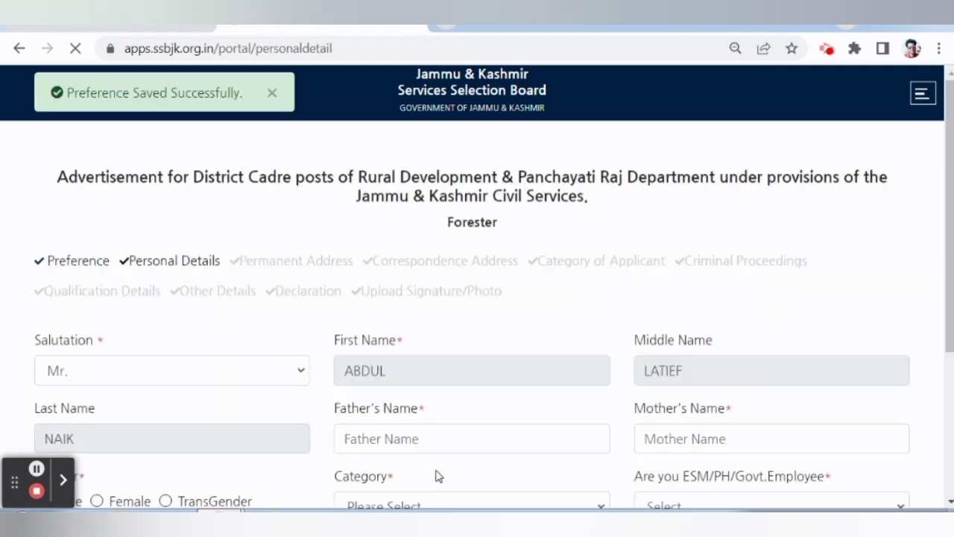
Look through the personal details fields, including the Category and ESM/PH/Govt. Employee options
{"action": "scroll", "coordinate": [434, 463], "scroll_direction": "down", "scroll_amount": 6}
{"action": "scroll", "coordinate": [249, 347], "scroll_direction": "up", "scroll_amount": 2}
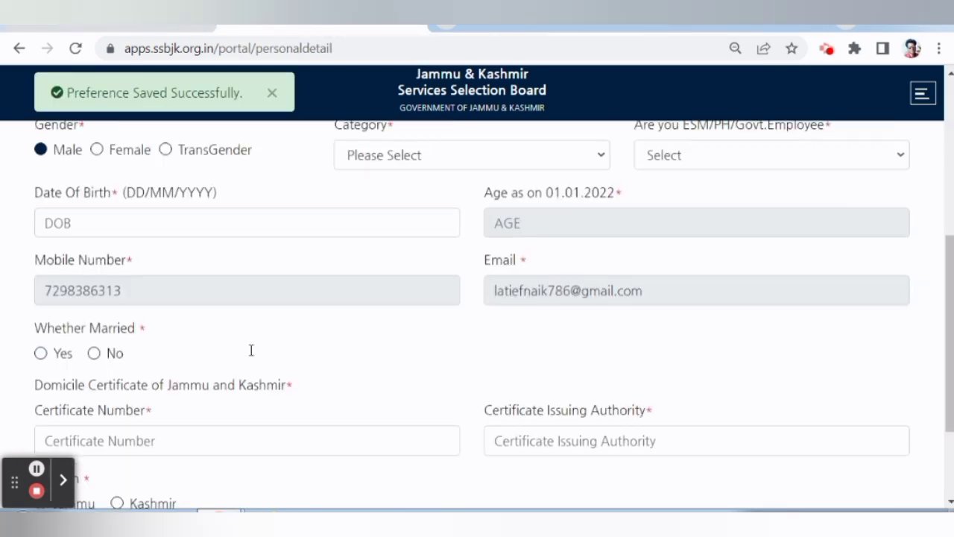
{"action": "scroll", "coordinate": [262, 353], "scroll_direction": "up", "scroll_amount": 1}
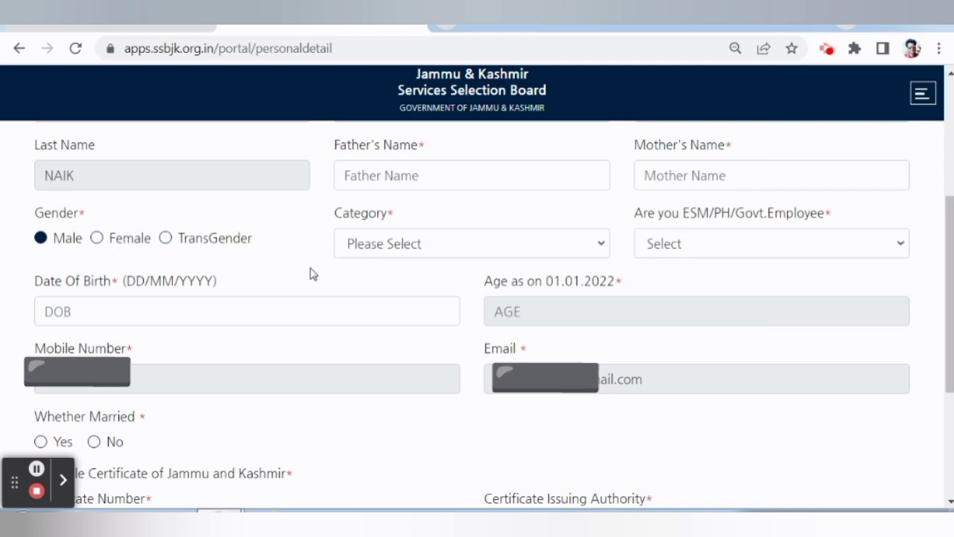
{"action": "left_click", "coordinate": [438, 251]}
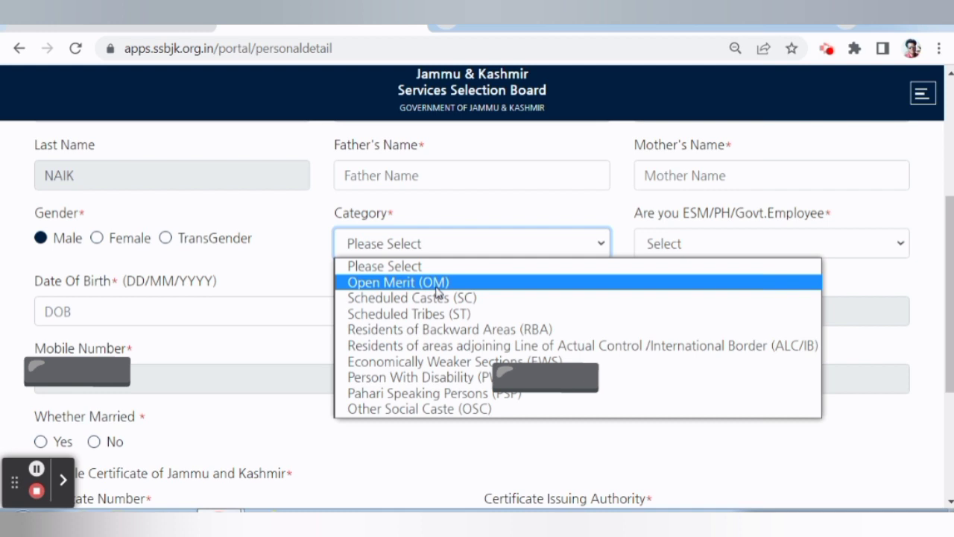
{"action": "left_click", "coordinate": [228, 266]}
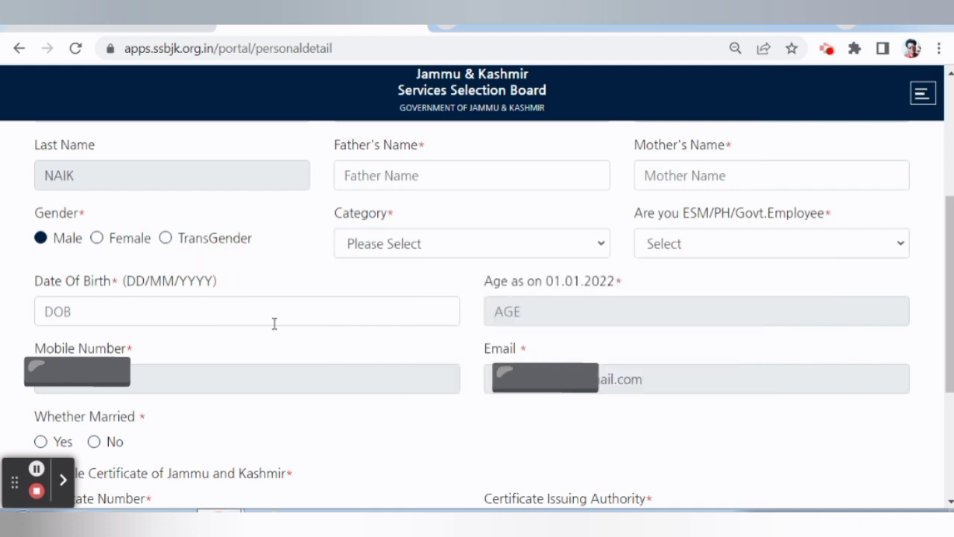
{"action": "left_click", "coordinate": [728, 246]}
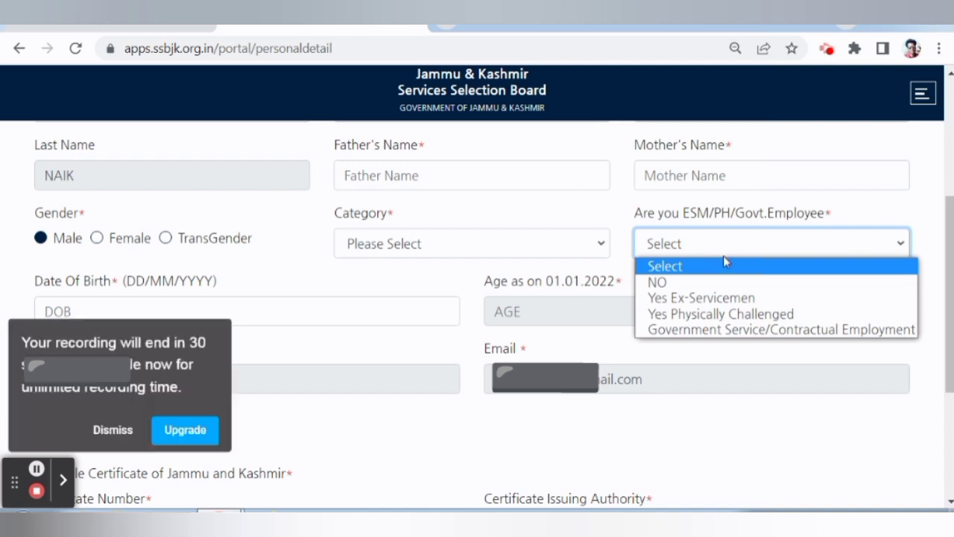
{"action": "left_click", "coordinate": [115, 431]}
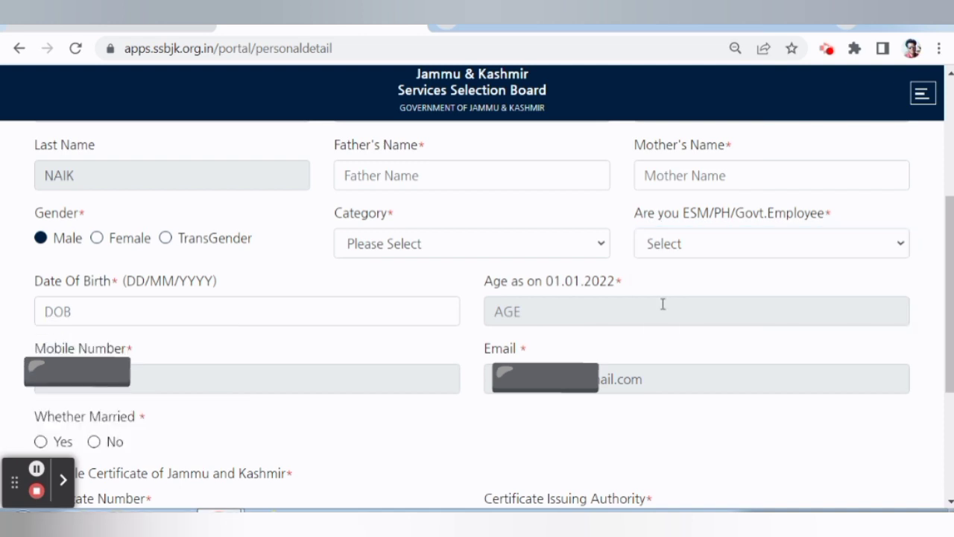
{"action": "left_click", "coordinate": [732, 254]}
{"action": "left_click", "coordinate": [350, 358]}
Complete the personal details with marital status No, the domicile certificate details, Jammu division and Ramban district, and save
{"action": "scroll", "coordinate": [270, 347], "scroll_direction": "down", "scroll_amount": 2}
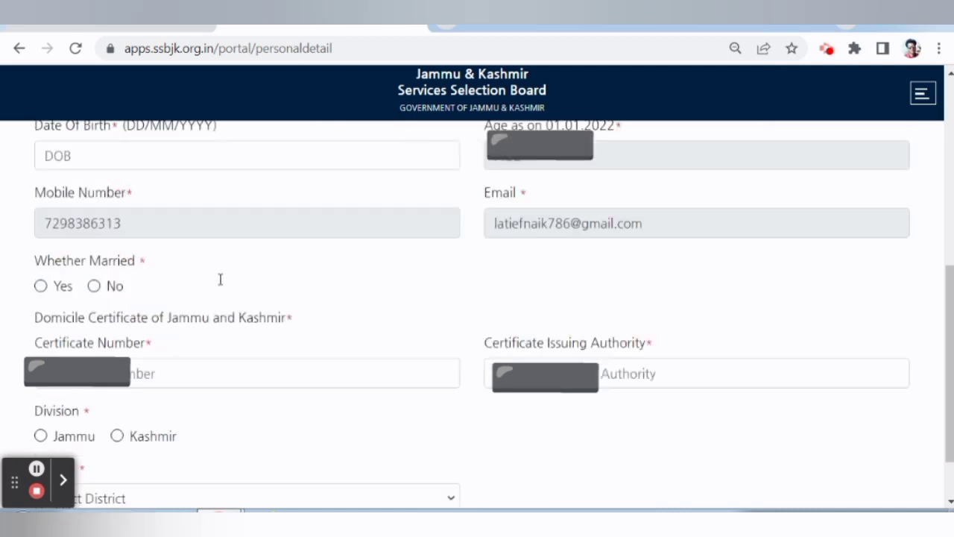
{"action": "scroll", "coordinate": [223, 280], "scroll_direction": "down", "scroll_amount": 1}
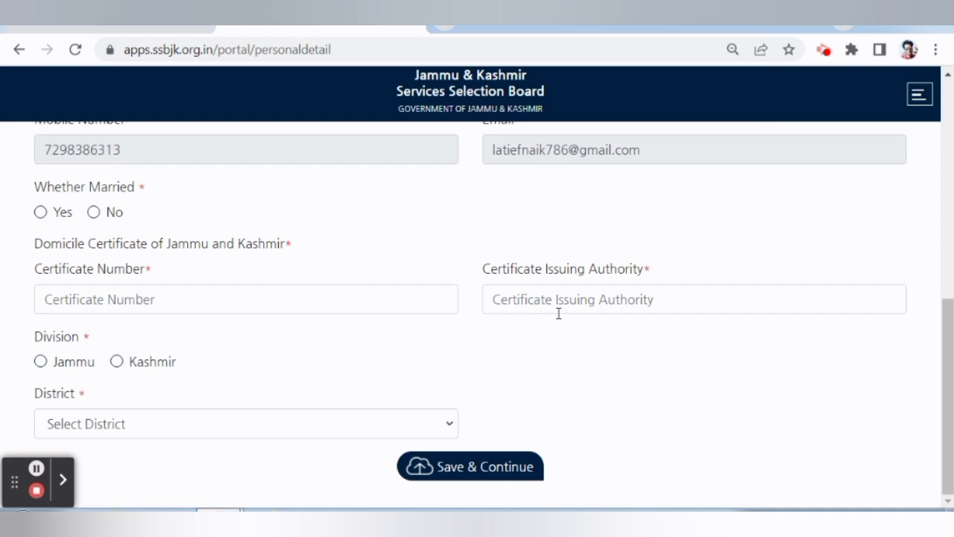
{"action": "left_click", "coordinate": [62, 366]}
{"action": "left_click", "coordinate": [36, 467]}
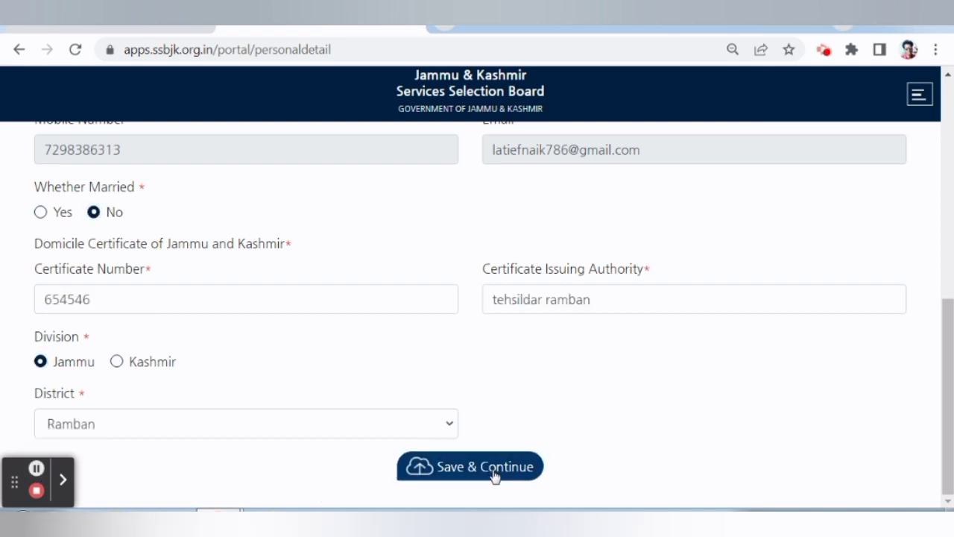
{"action": "left_click", "coordinate": [36, 467]}
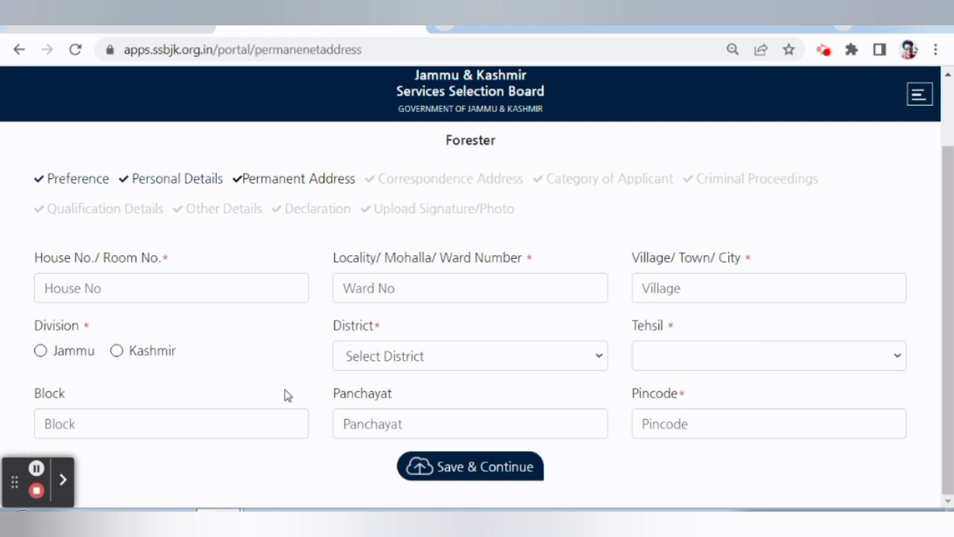
Fill in the permanent address with Jammu as the division and save it
{"action": "left_click", "coordinate": [80, 355]}
{"action": "left_click", "coordinate": [374, 358]}
{"action": "left_click", "coordinate": [499, 366]}
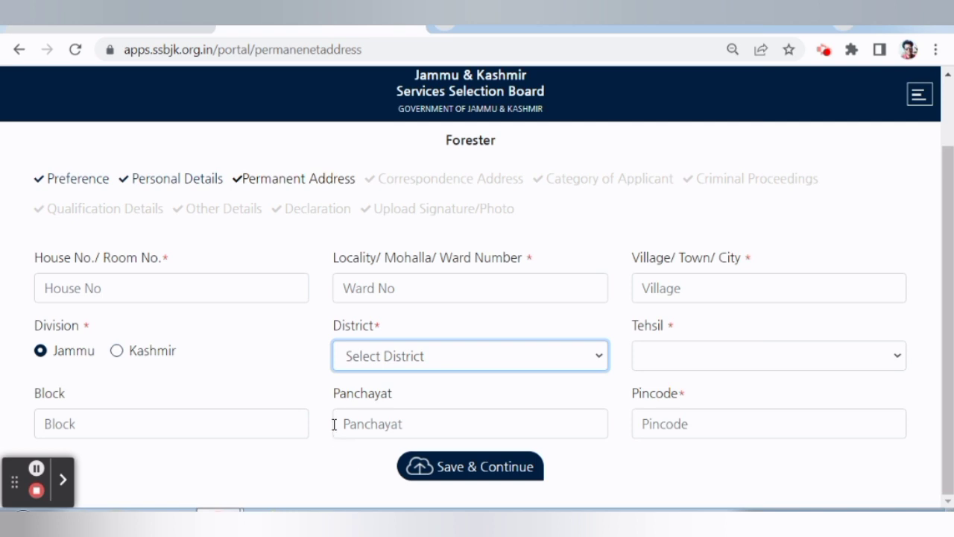
{"action": "left_click", "coordinate": [36, 468]}
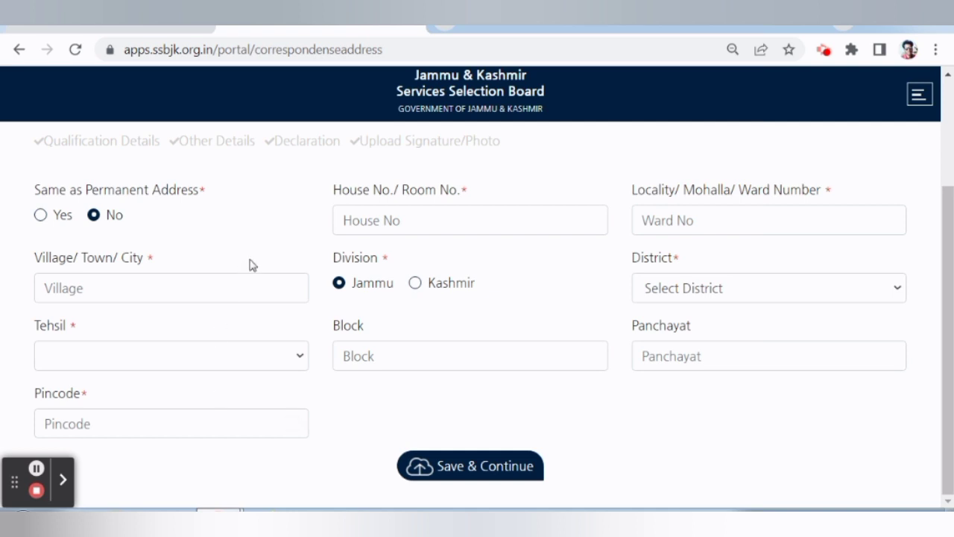
Set the correspondence address to be the same as the permanent address and save it
{"action": "scroll", "coordinate": [252, 265], "scroll_direction": "up", "scroll_amount": 2}
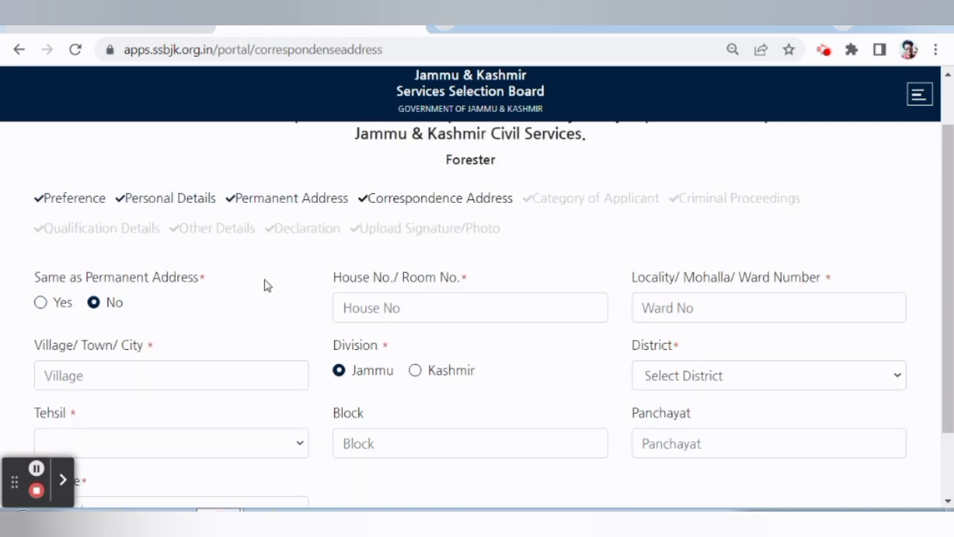
{"action": "scroll", "coordinate": [265, 285], "scroll_direction": "down", "scroll_amount": 2}
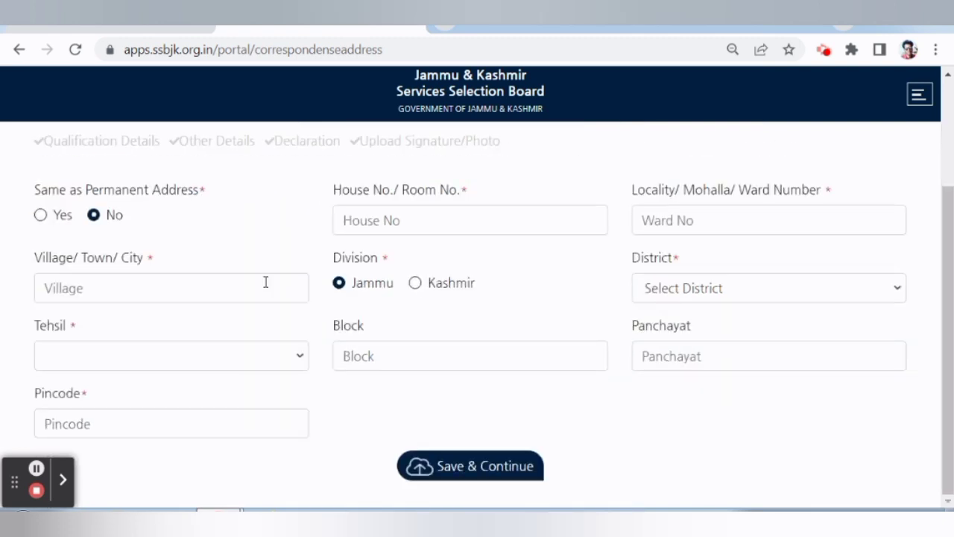
{"action": "left_click", "coordinate": [57, 216]}
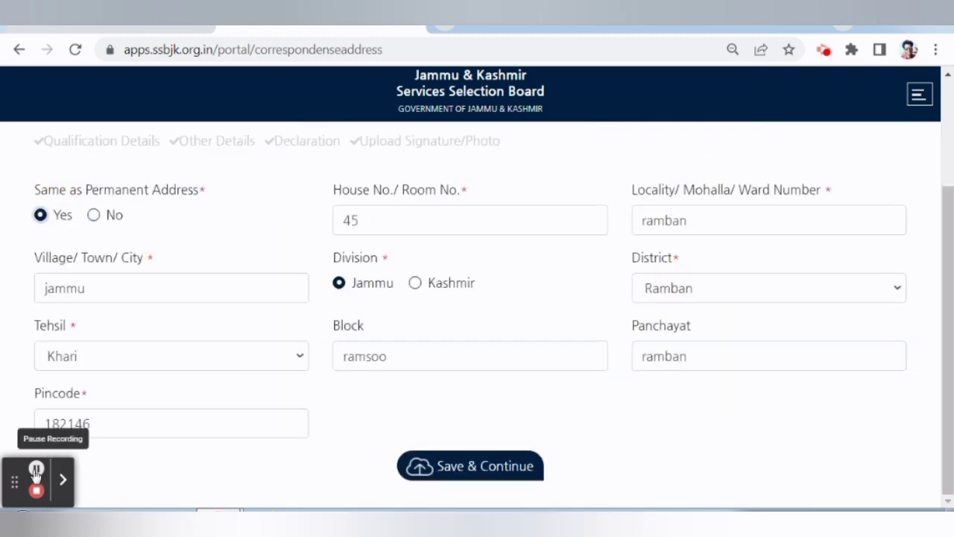
{"action": "left_click", "coordinate": [450, 475]}
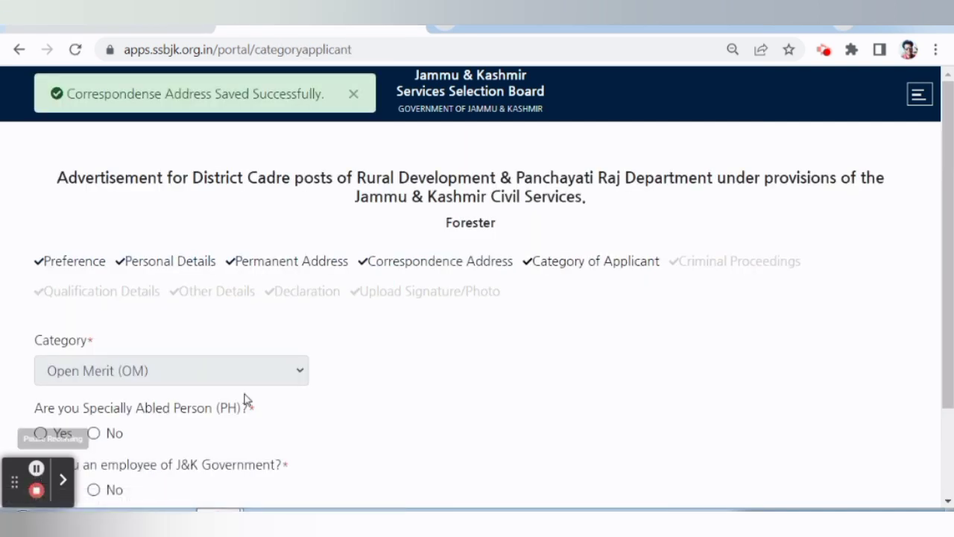
Answer No to the specially abled, J&K Government employee and ex-servicemen questions and save the applicant category
{"action": "scroll", "coordinate": [417, 364], "scroll_direction": "down", "scroll_amount": 2}
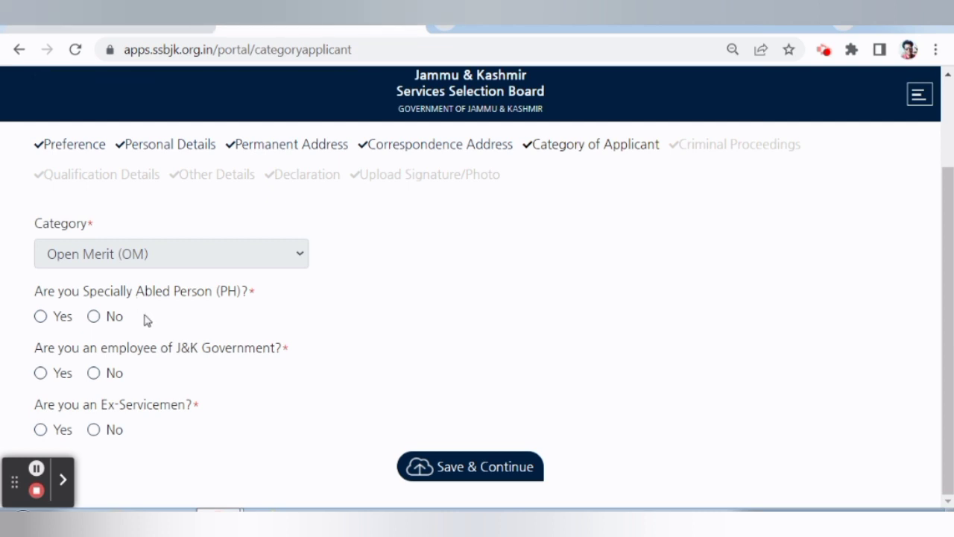
{"action": "left_click", "coordinate": [94, 317]}
{"action": "left_click", "coordinate": [92, 372]}
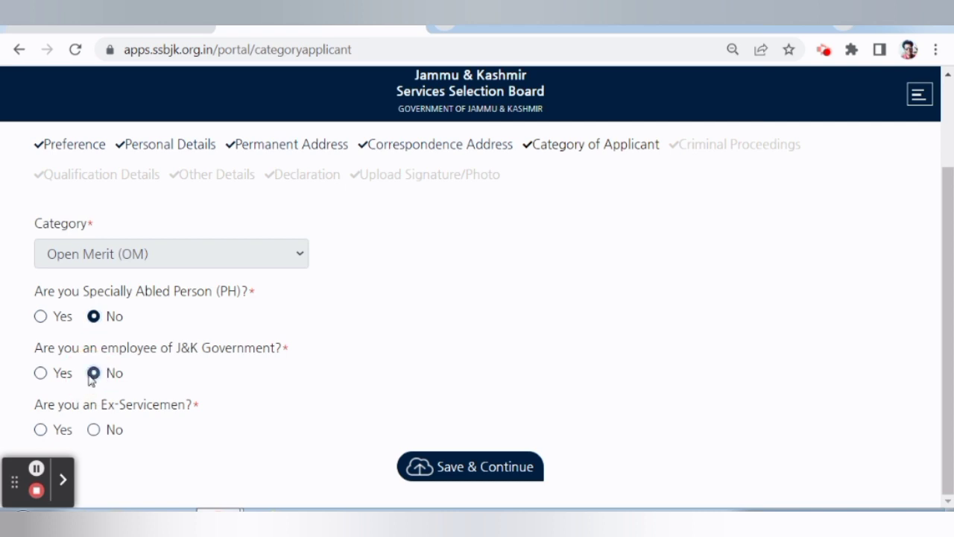
{"action": "left_click", "coordinate": [91, 431]}
{"action": "left_click", "coordinate": [433, 472]}
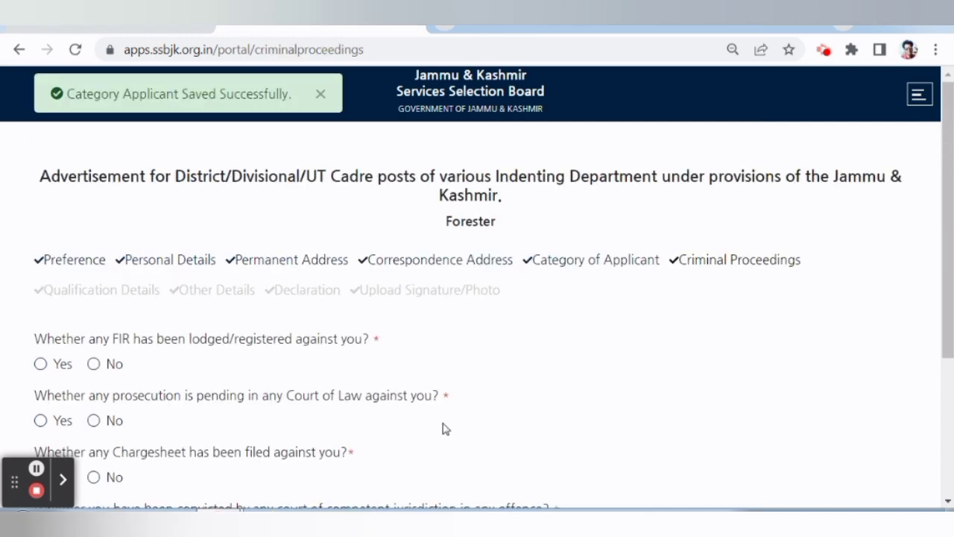
Answer No to all six criminal proceedings questions, from FIR to disciplinary action, and save the section
{"action": "scroll", "coordinate": [443, 428], "scroll_direction": "down", "scroll_amount": 2}
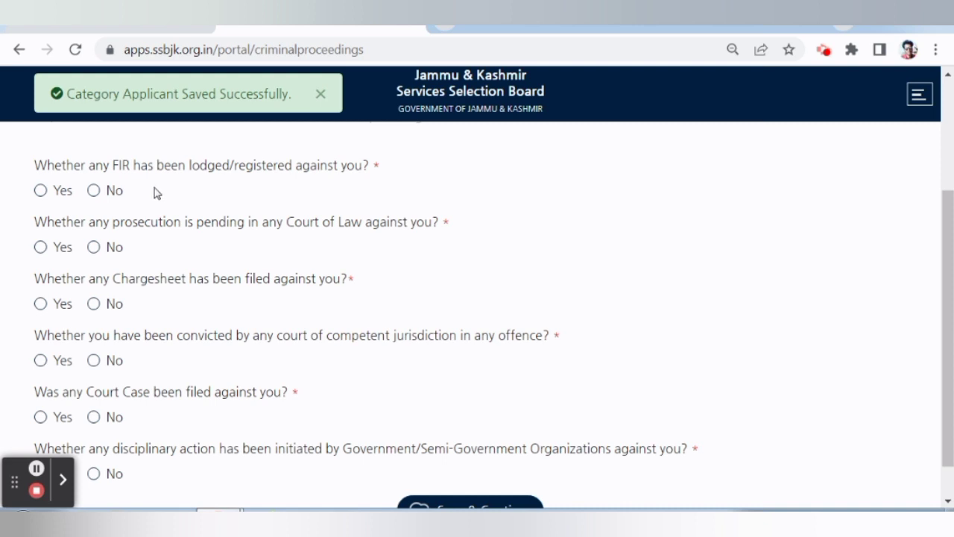
{"action": "left_click", "coordinate": [93, 190]}
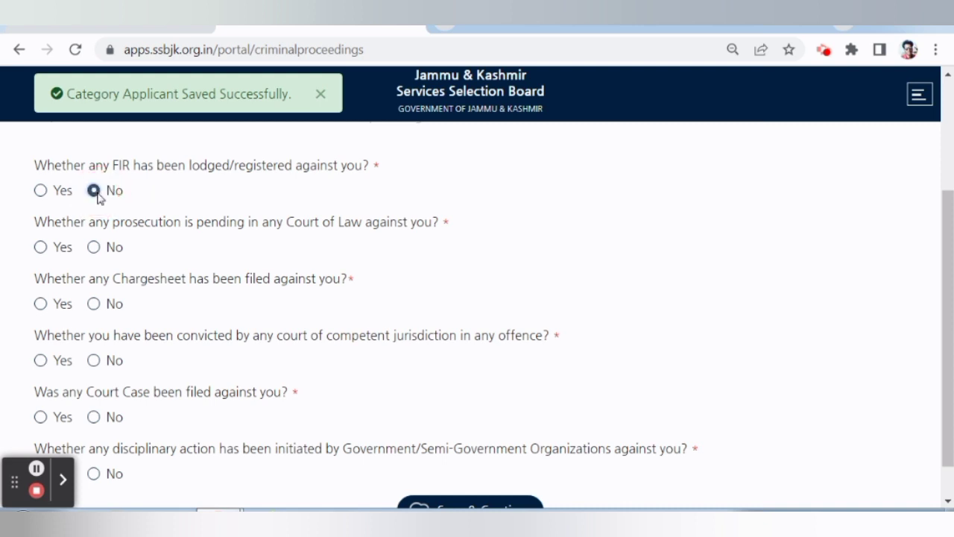
{"action": "left_click", "coordinate": [94, 251]}
{"action": "left_click", "coordinate": [95, 306]}
{"action": "left_click", "coordinate": [98, 360]}
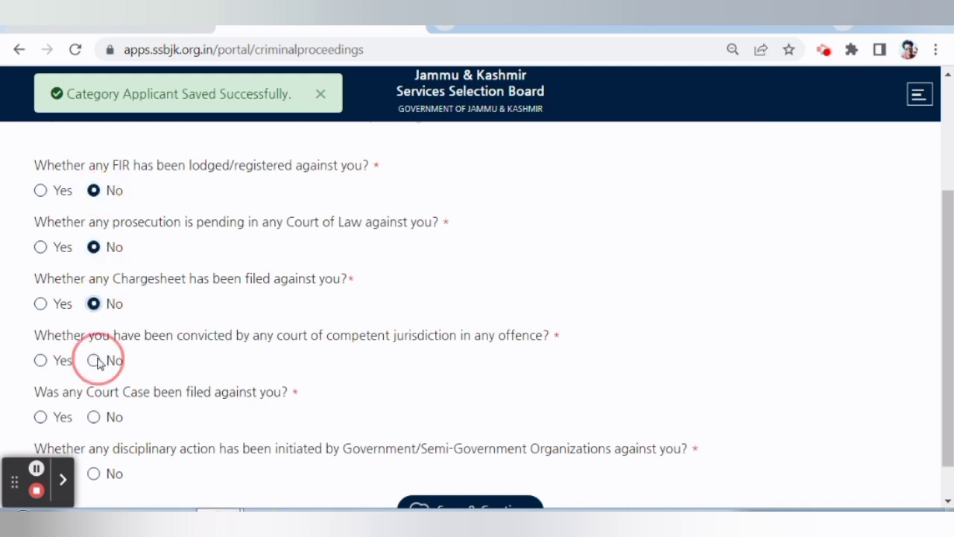
{"action": "left_click", "coordinate": [94, 419]}
{"action": "scroll", "coordinate": [105, 402], "scroll_direction": "down", "scroll_amount": 1}
{"action": "left_click", "coordinate": [94, 431]}
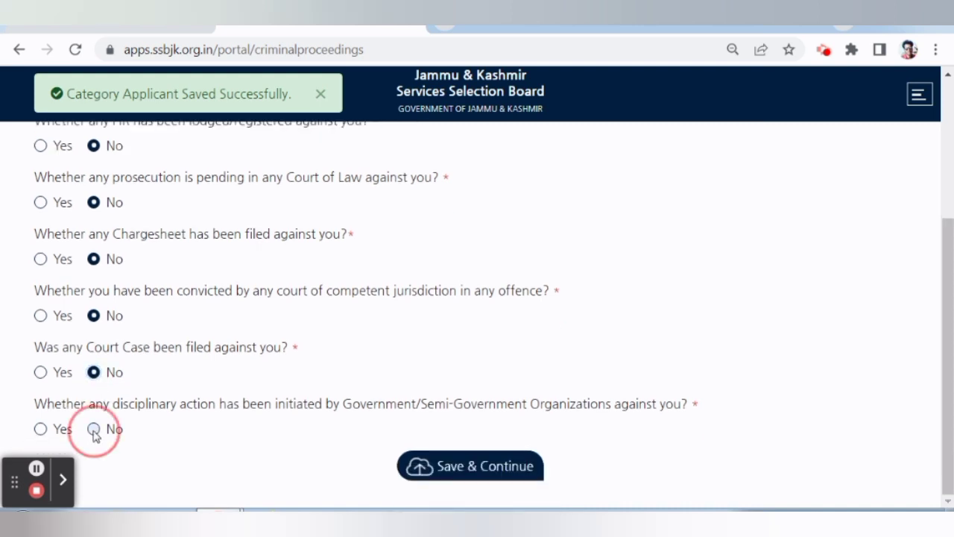
{"action": "left_click", "coordinate": [455, 457]}
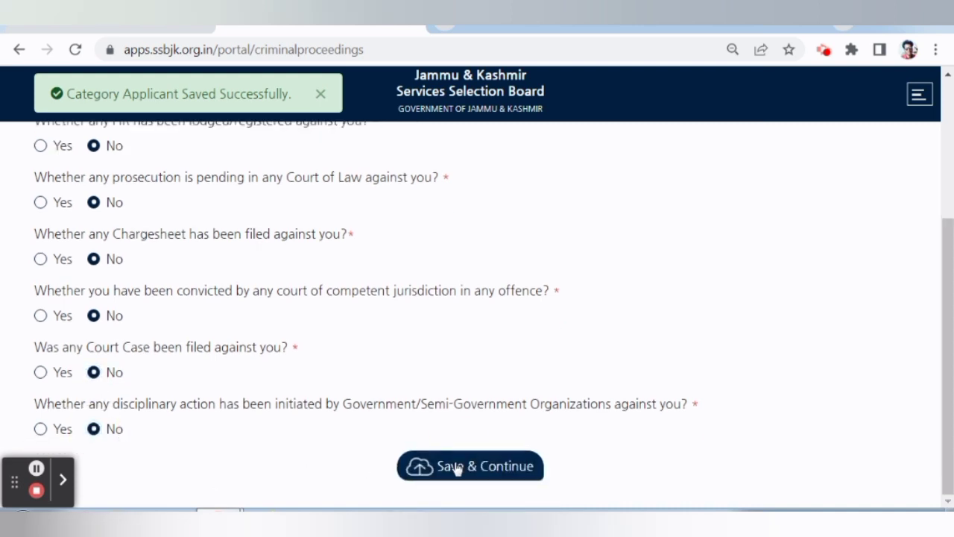
Choose Jammu & Kashmir Board Of School Education as the 10th board in the qualification details
{"action": "scroll", "coordinate": [417, 373], "scroll_direction": "down", "scroll_amount": 1}
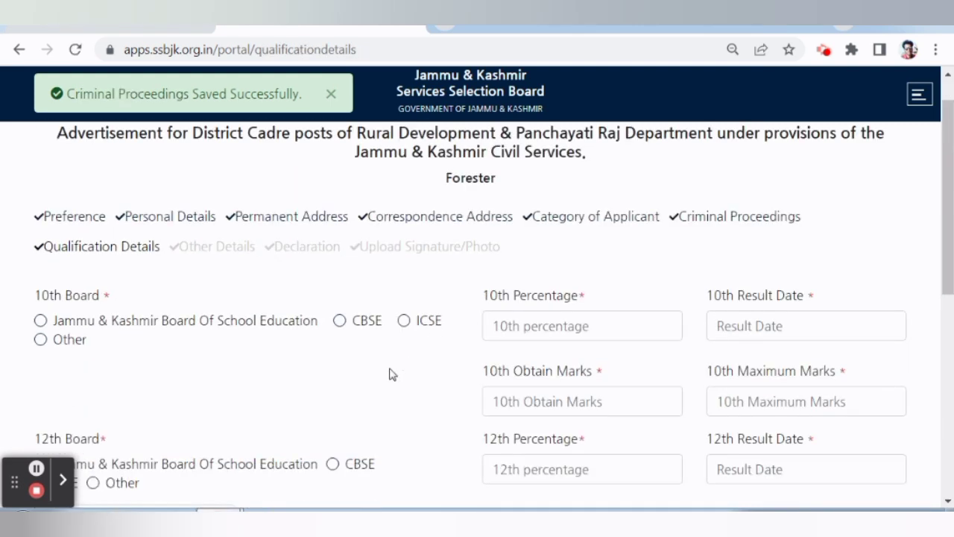
{"action": "scroll", "coordinate": [393, 374], "scroll_direction": "down", "scroll_amount": 3}
{"action": "scroll", "coordinate": [277, 332], "scroll_direction": "up", "scroll_amount": 2}
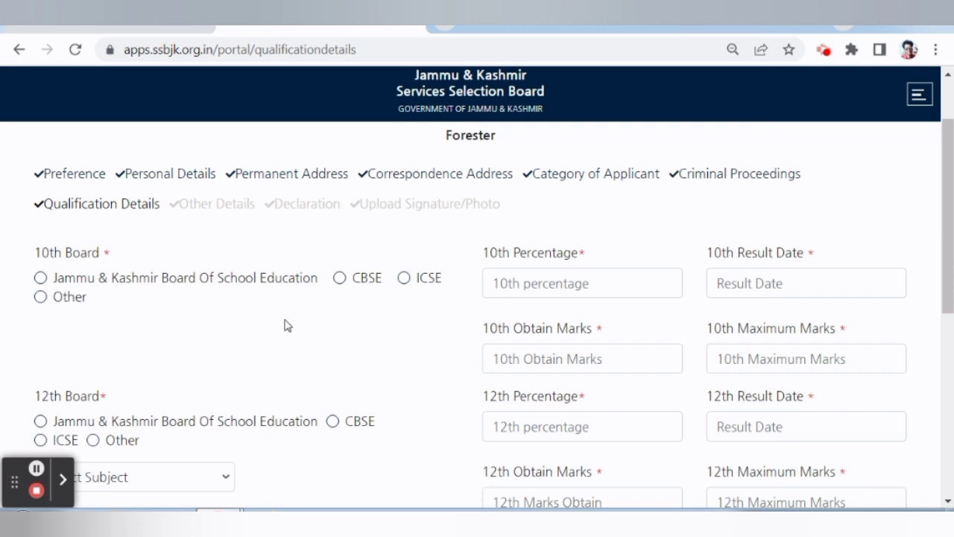
{"action": "left_click", "coordinate": [161, 286]}
{"action": "left_click", "coordinate": [73, 300]}
{"action": "left_click", "coordinate": [41, 279]}
{"action": "scroll", "coordinate": [751, 264], "scroll_direction": "down", "scroll_amount": 1}
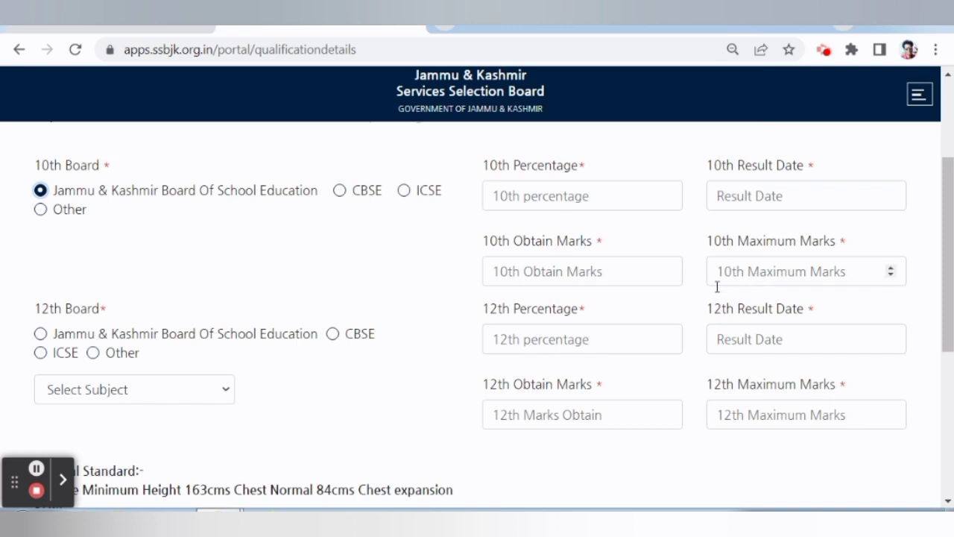
Set the 12th board to Jammu & Kashmir Board Of School Education with SCIENCE as the subject
{"action": "scroll", "coordinate": [717, 278], "scroll_direction": "down", "scroll_amount": 2}
{"action": "scroll", "coordinate": [190, 288], "scroll_direction": "up", "scroll_amount": 1}
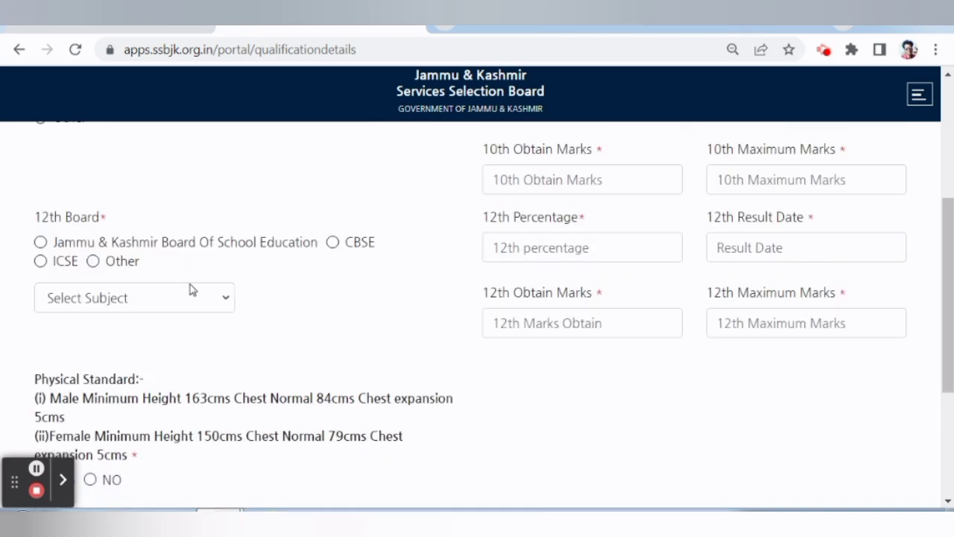
{"action": "left_click", "coordinate": [96, 250]}
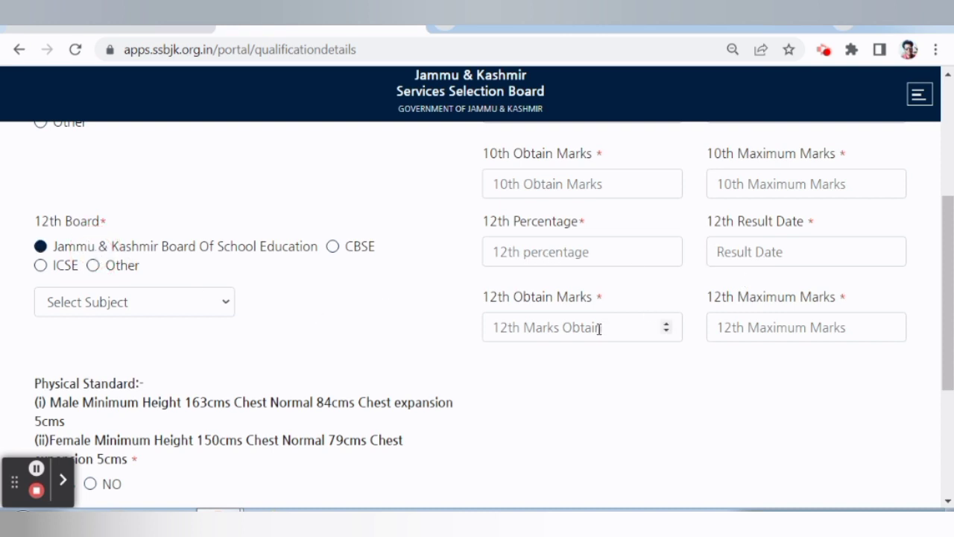
{"action": "left_click", "coordinate": [182, 301]}
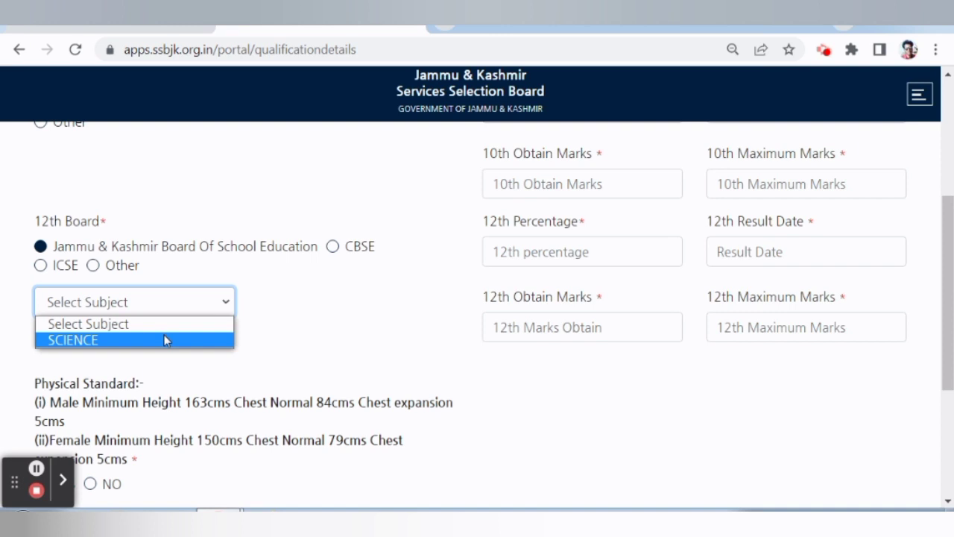
{"action": "left_click", "coordinate": [166, 340]}
Complete the 10th and 12th result fields, answer YES to the physical standard, walk test and CMO fitness certificate questions, and save the qualification details
{"action": "scroll", "coordinate": [319, 329], "scroll_direction": "down", "scroll_amount": 2}
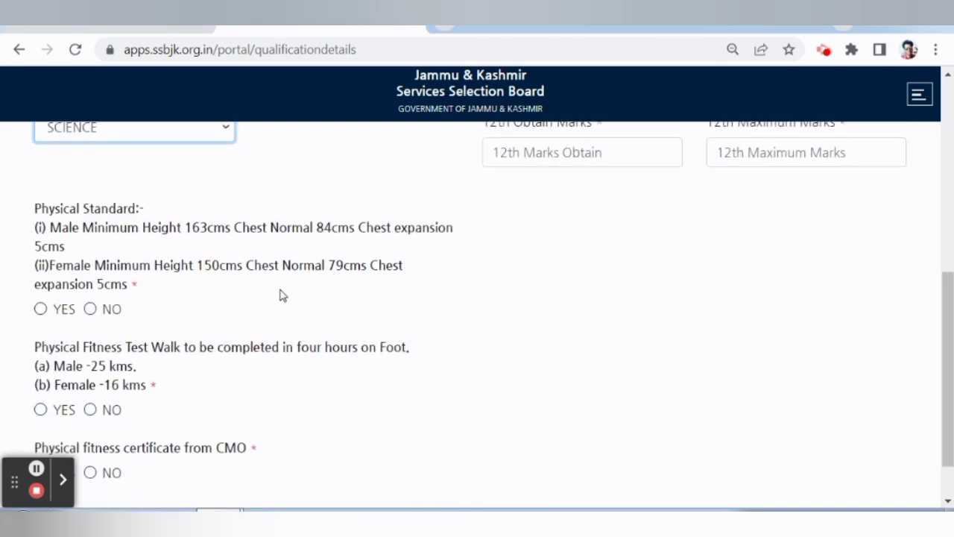
{"action": "scroll", "coordinate": [187, 310], "scroll_direction": "down", "scroll_amount": 1}
{"action": "scroll", "coordinate": [185, 311], "scroll_direction": "up", "scroll_amount": 1}
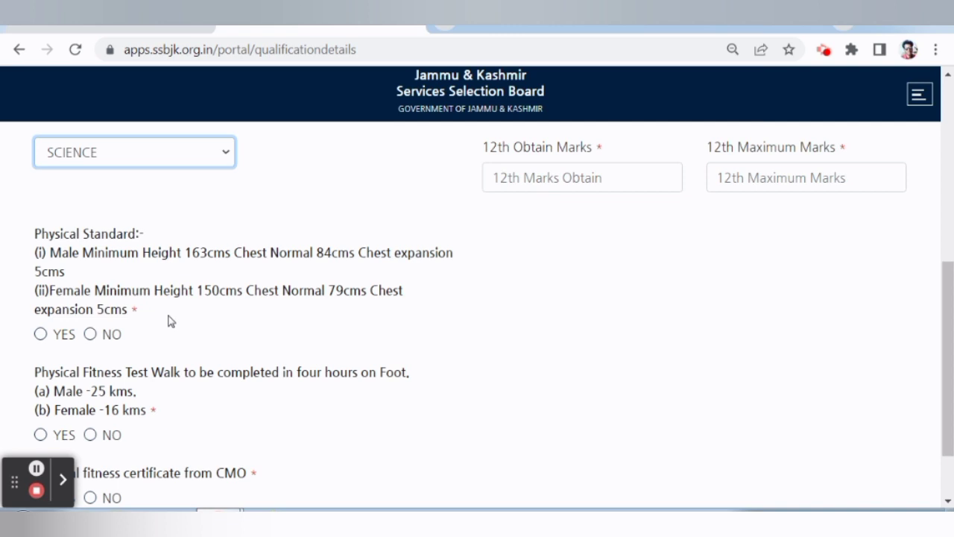
{"action": "scroll", "coordinate": [170, 320], "scroll_direction": "down", "scroll_amount": 2}
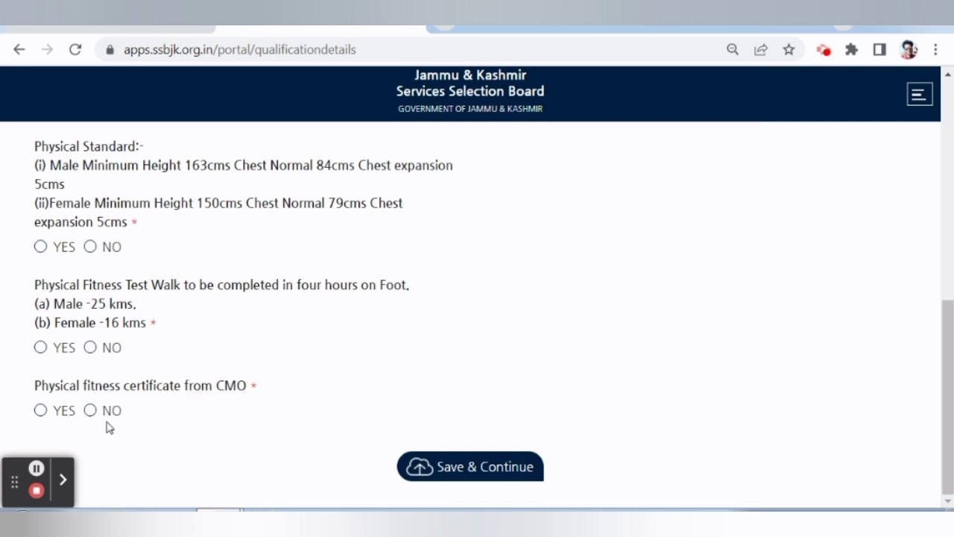
{"action": "left_click", "coordinate": [36, 468]}
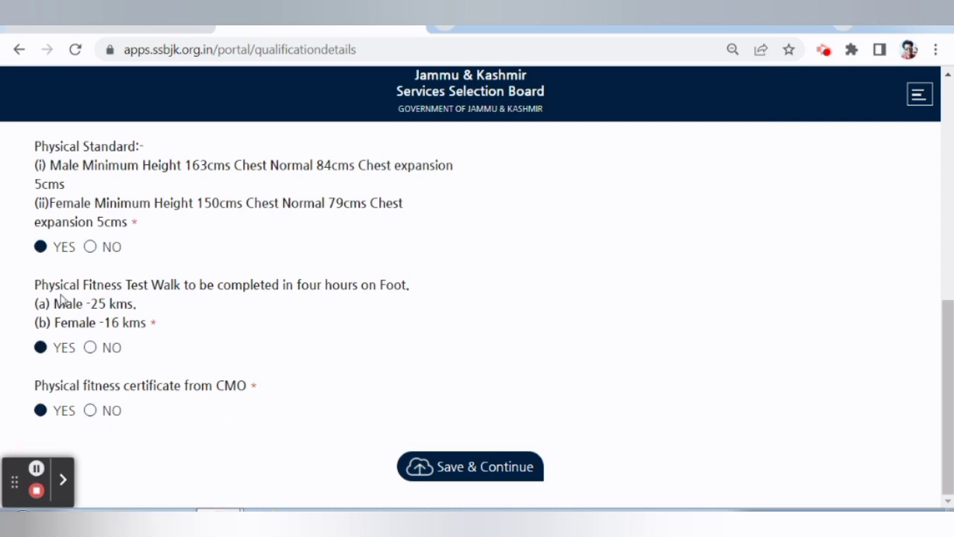
{"action": "left_click", "coordinate": [63, 247]}
{"action": "left_click", "coordinate": [443, 467]}
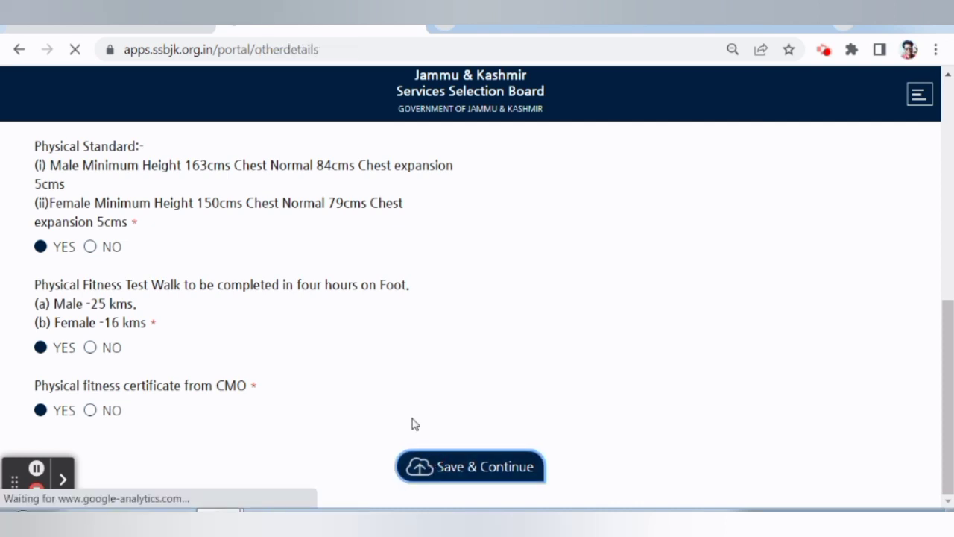
Save the other details with prescribed qualifications Yes and examination center Jammu Division, and agree to and save the declaration
{"action": "scroll", "coordinate": [298, 403], "scroll_direction": "down", "scroll_amount": 1}
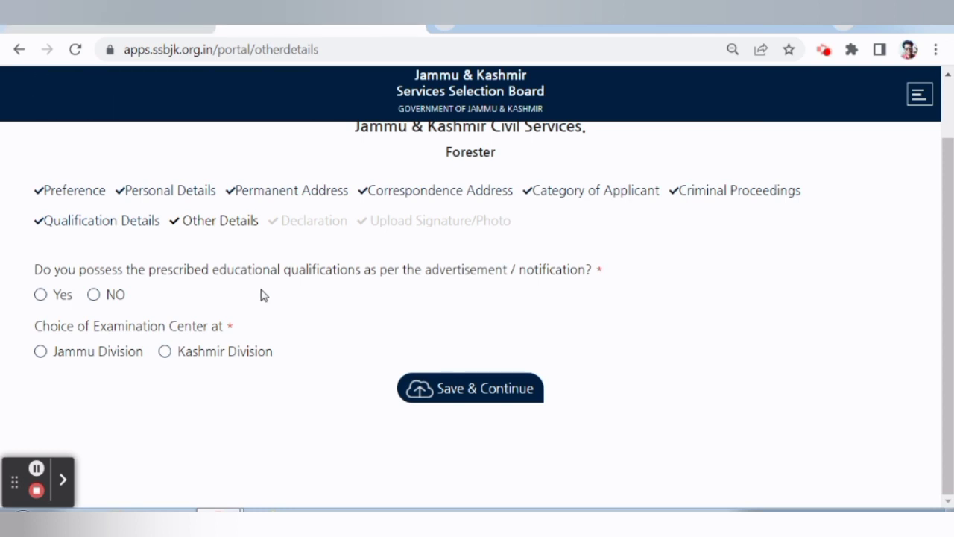
{"action": "left_click", "coordinate": [42, 294]}
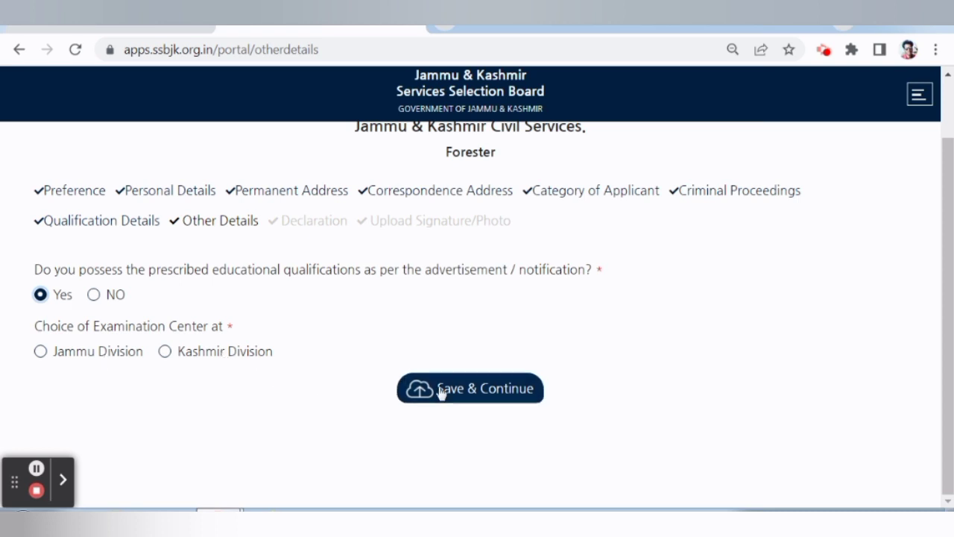
{"action": "left_click", "coordinate": [35, 468]}
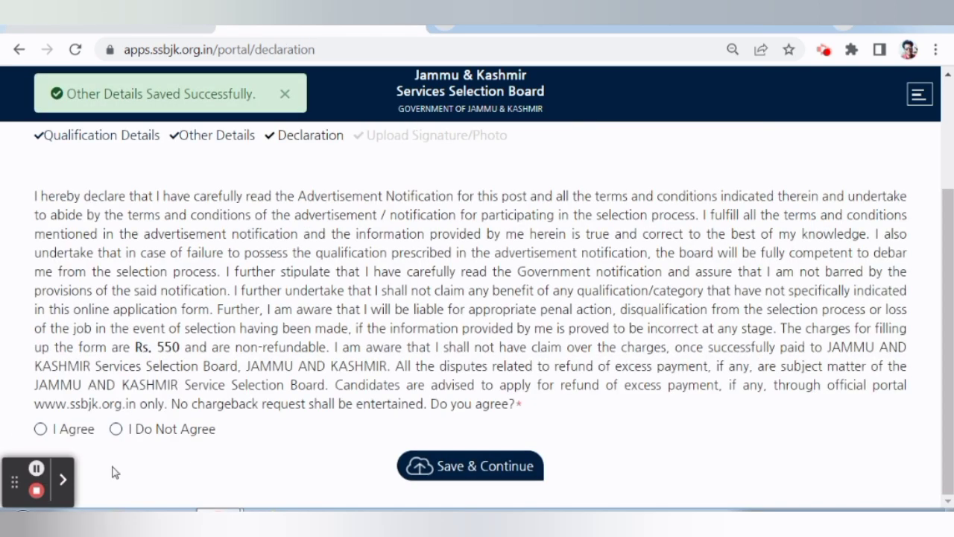
{"action": "left_click", "coordinate": [40, 429]}
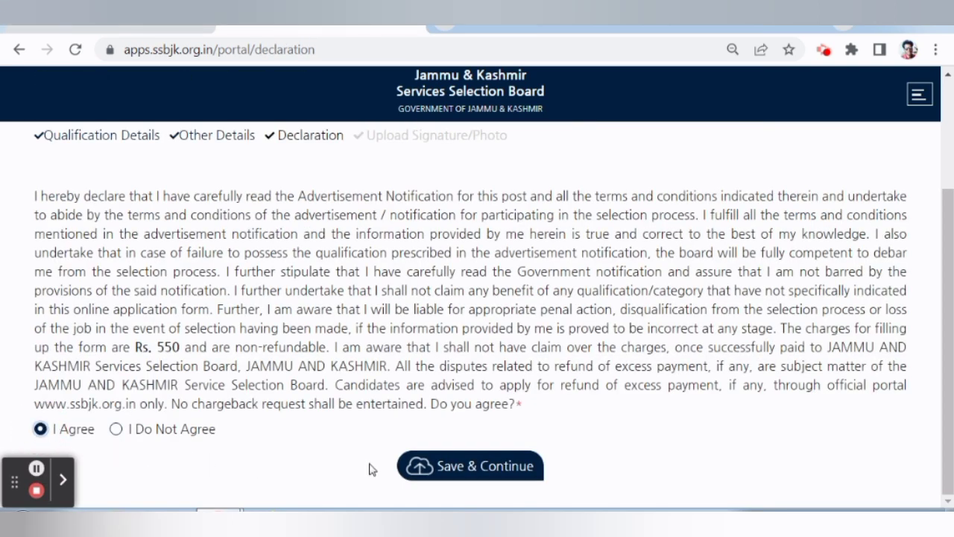
{"action": "left_click", "coordinate": [465, 473]}
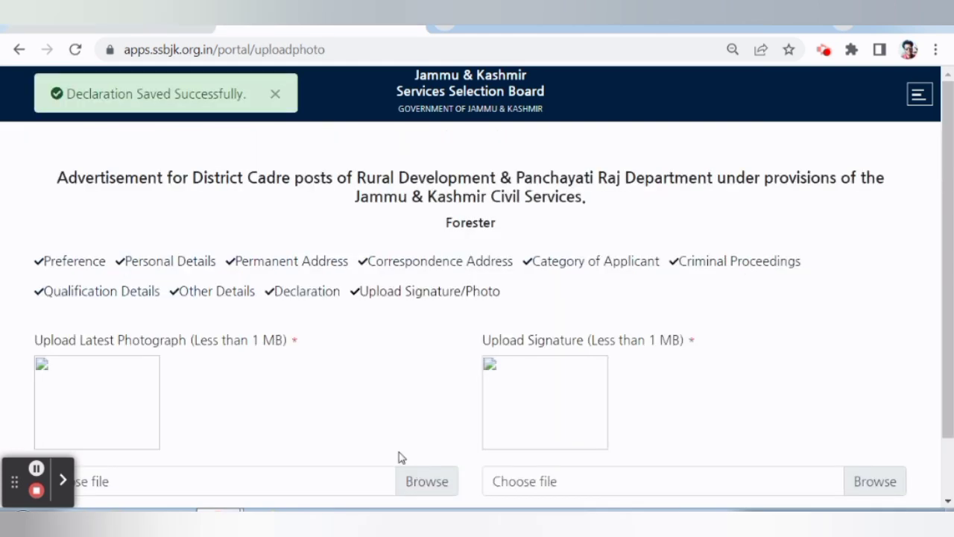
Upload the applicant's photograph and signature as JPG files and save them
{"action": "scroll", "coordinate": [396, 454], "scroll_direction": "down", "scroll_amount": 1}
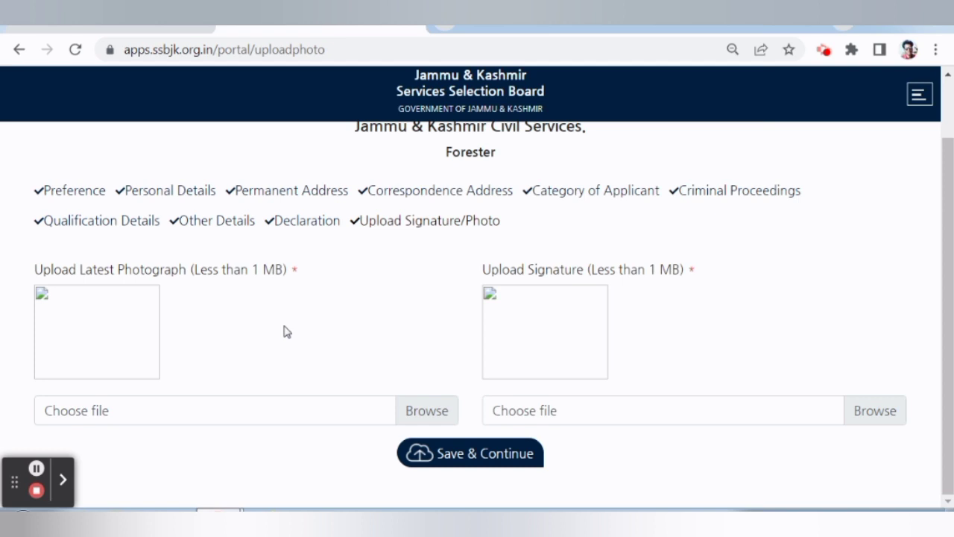
{"action": "left_click", "coordinate": [37, 468]}
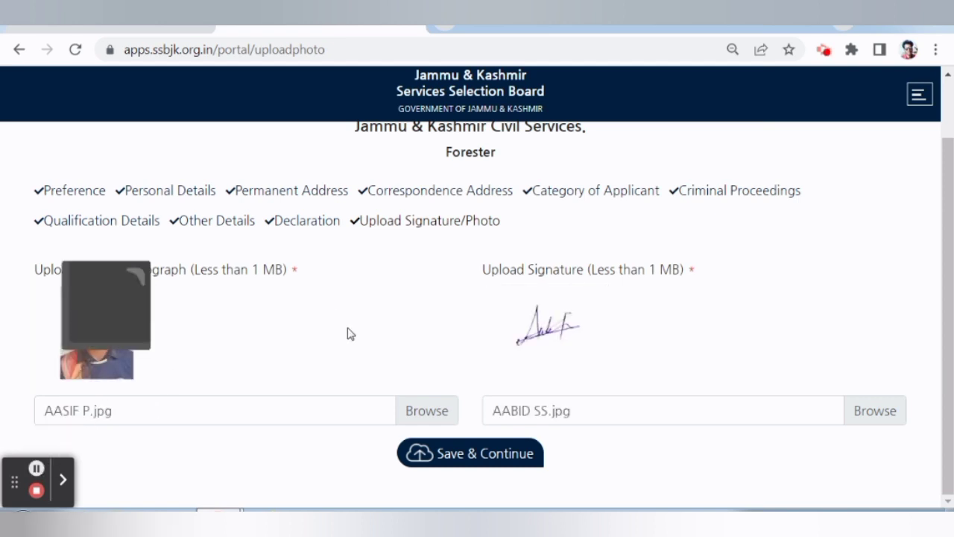
{"action": "left_click", "coordinate": [415, 460]}
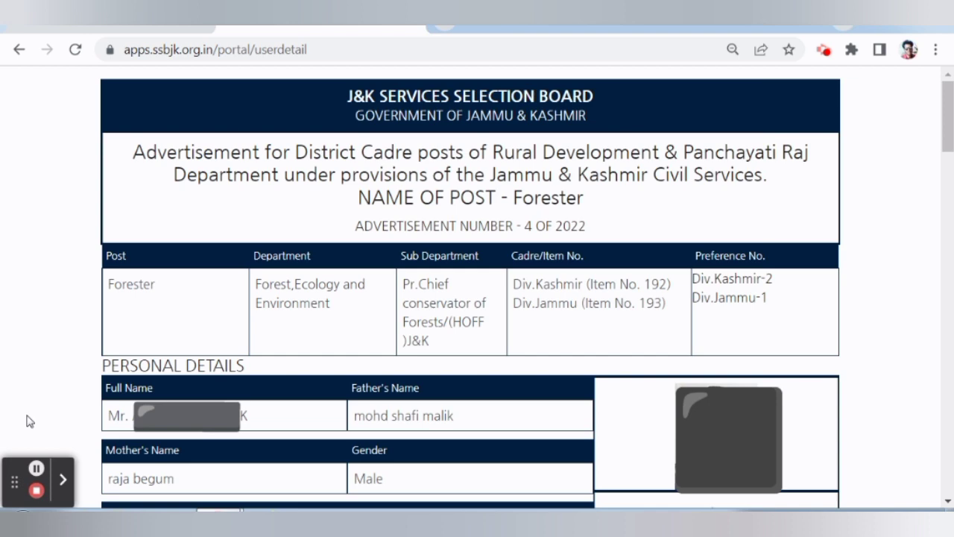
Review the full application summary, from the post and personal details to the qualifications and other details
{"action": "scroll", "coordinate": [498, 243], "scroll_direction": "down", "scroll_amount": 12}
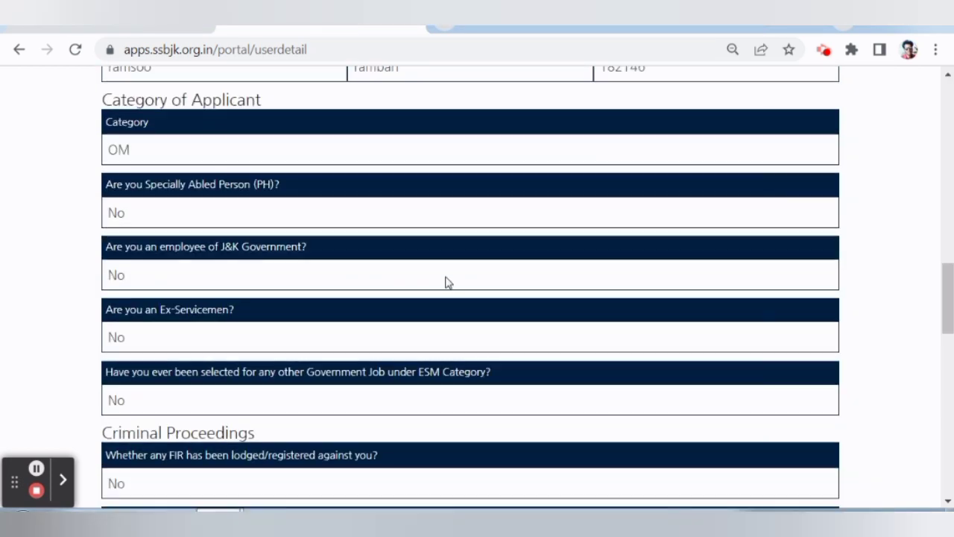
{"action": "scroll", "coordinate": [448, 281], "scroll_direction": "down", "scroll_amount": 10}
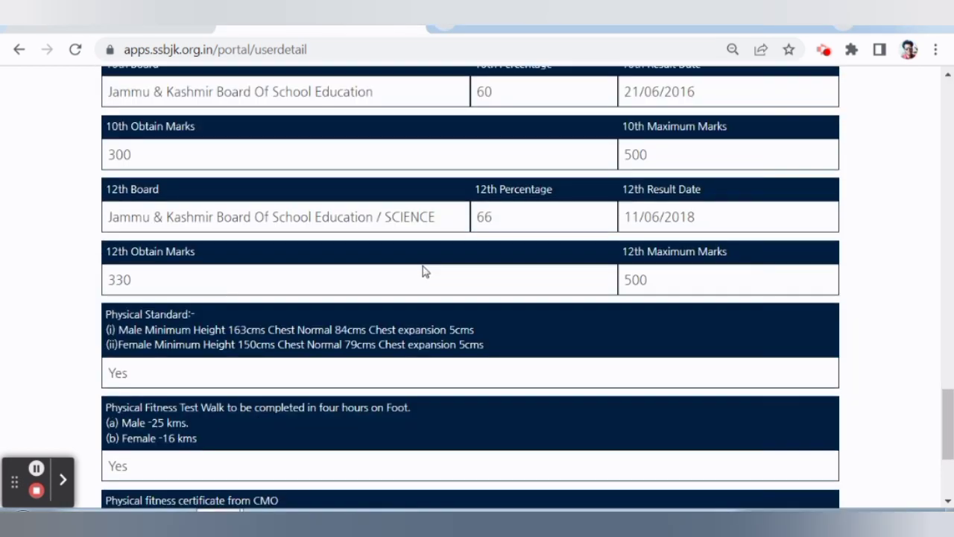
{"action": "scroll", "coordinate": [432, 274], "scroll_direction": "down", "scroll_amount": 3}
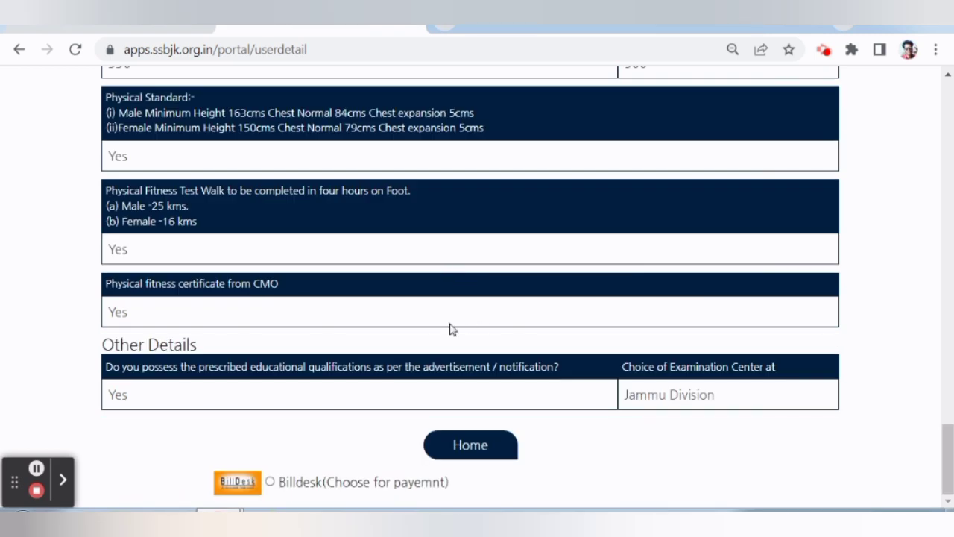
{"action": "scroll", "coordinate": [541, 341], "scroll_direction": "up", "scroll_amount": 8}
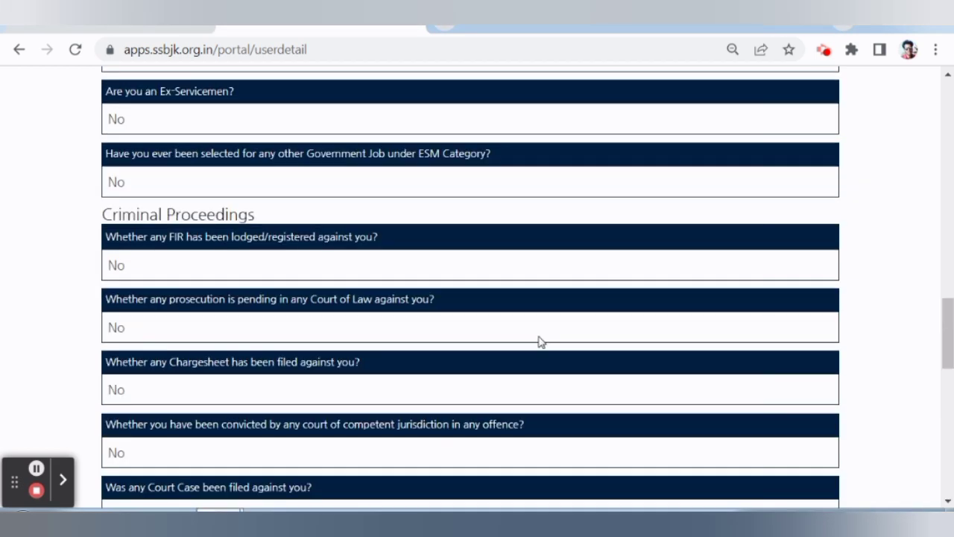
{"action": "scroll", "coordinate": [552, 342], "scroll_direction": "up", "scroll_amount": 10}
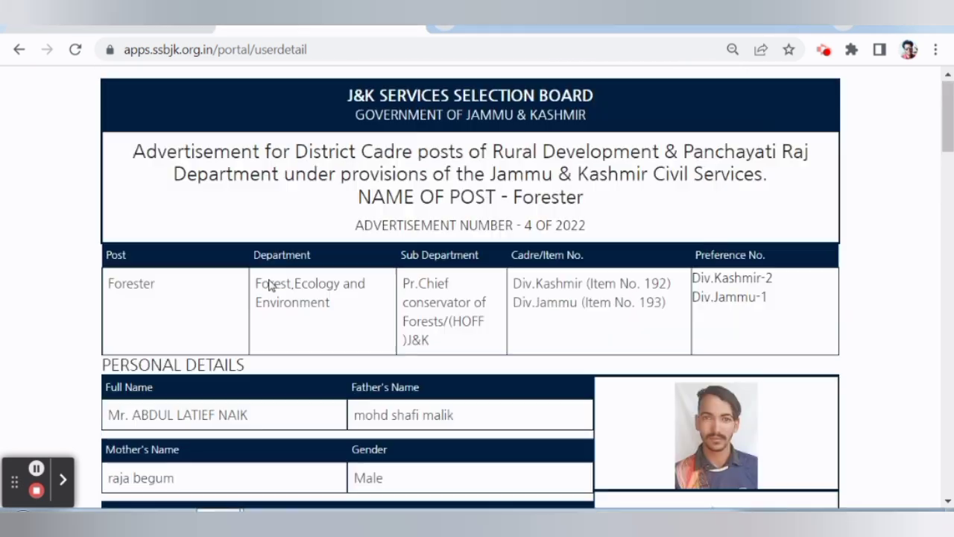
{"action": "scroll", "coordinate": [447, 273], "scroll_direction": "down", "scroll_amount": 15}
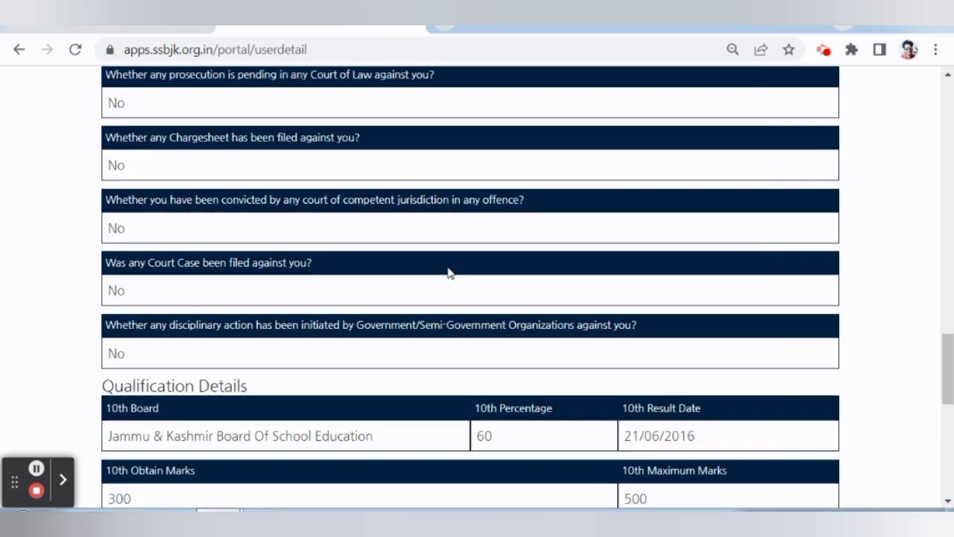
{"action": "scroll", "coordinate": [449, 273], "scroll_direction": "down", "scroll_amount": 8}
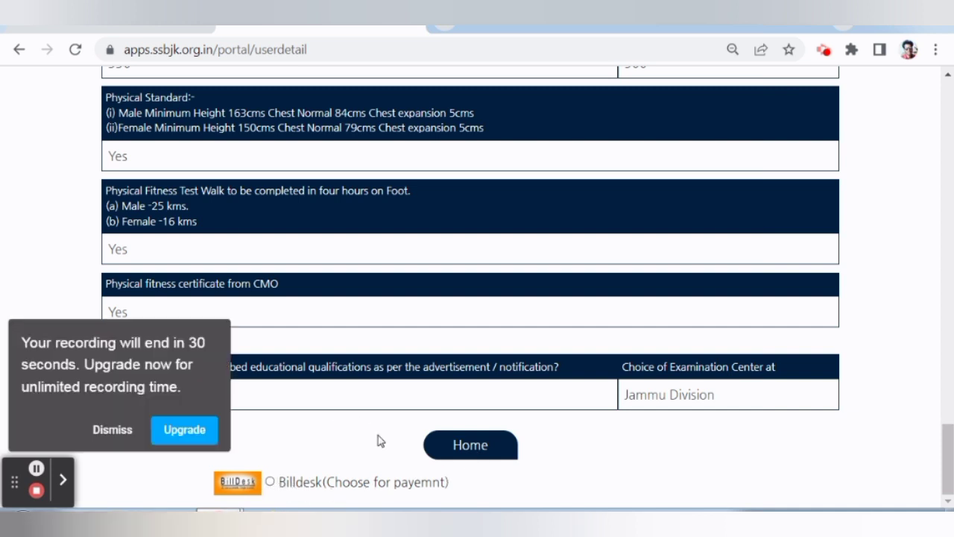
{"action": "left_click", "coordinate": [108, 431]}
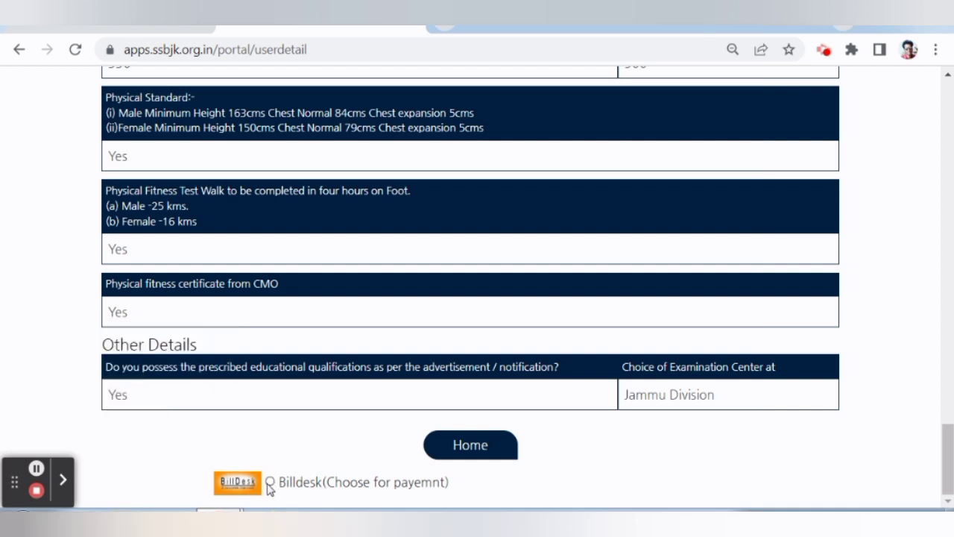
Choose Billdesk as the payment option and proceed to the application fee payment
{"action": "left_click", "coordinate": [269, 483]}
{"action": "scroll", "coordinate": [390, 435], "scroll_direction": "down", "scroll_amount": 1}
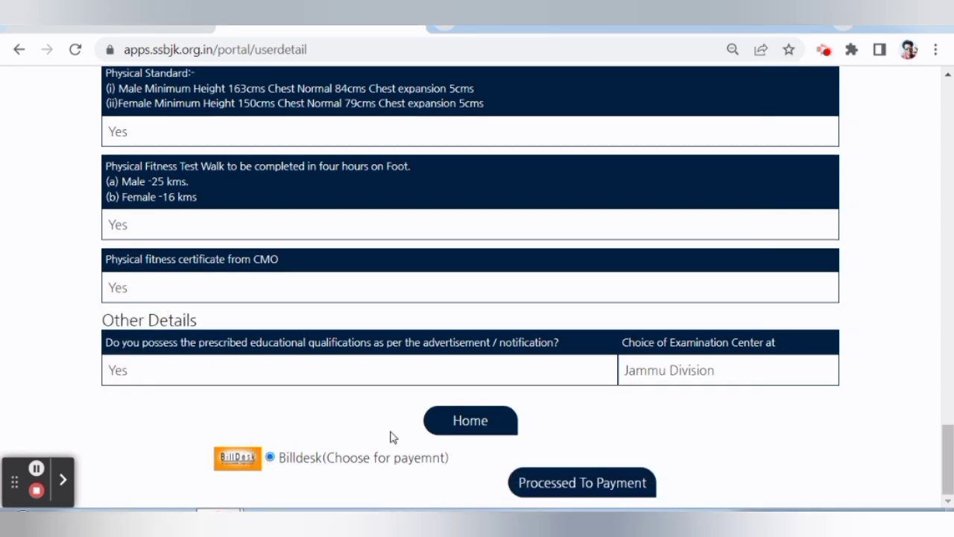
{"action": "left_click", "coordinate": [567, 484]}
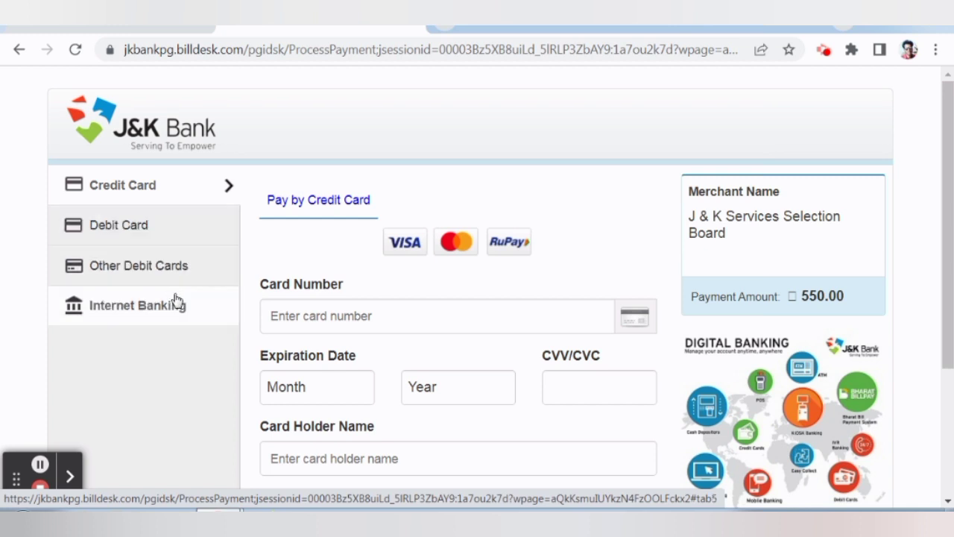
Examine the payment page's available payment methods, credit card fields and payment amount
{"action": "scroll", "coordinate": [186, 298], "scroll_direction": "down", "scroll_amount": 1}
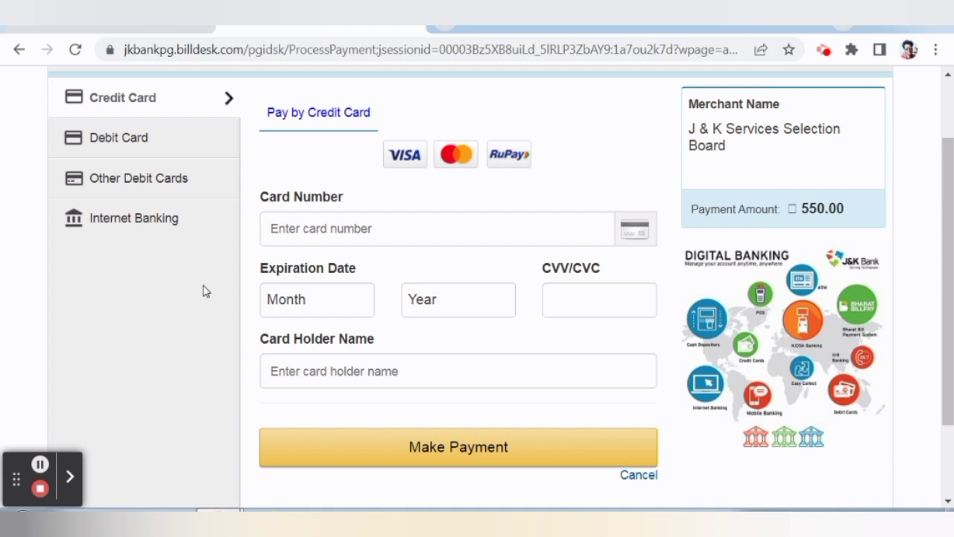
{"action": "scroll", "coordinate": [319, 223], "scroll_direction": "down", "scroll_amount": 1}
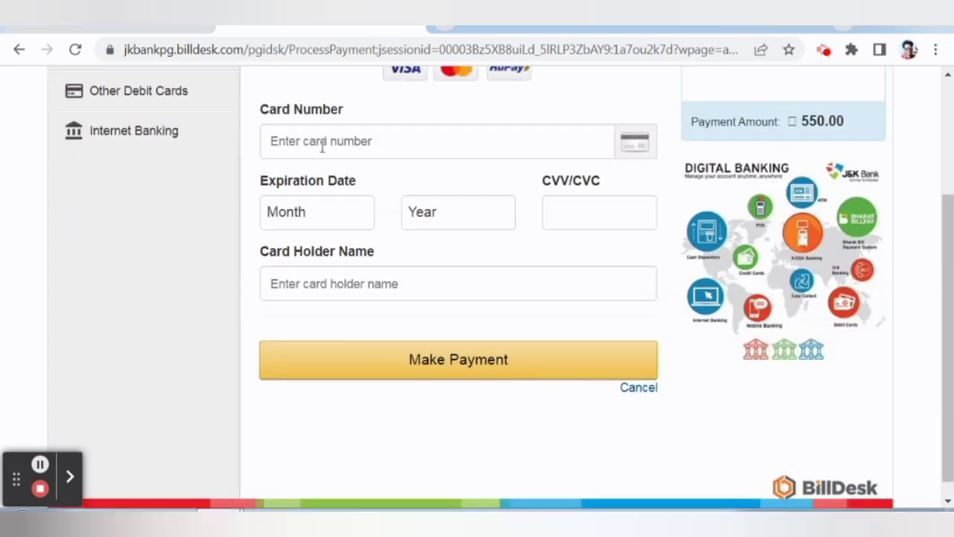
{"action": "scroll", "coordinate": [584, 209], "scroll_direction": "up", "scroll_amount": 2}
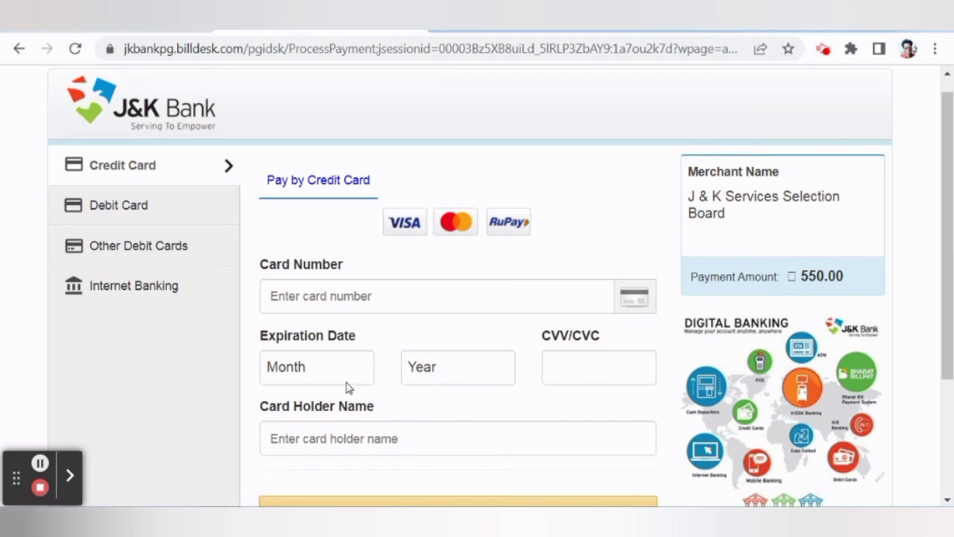
{"action": "scroll", "coordinate": [357, 380], "scroll_direction": "down", "scroll_amount": 2}
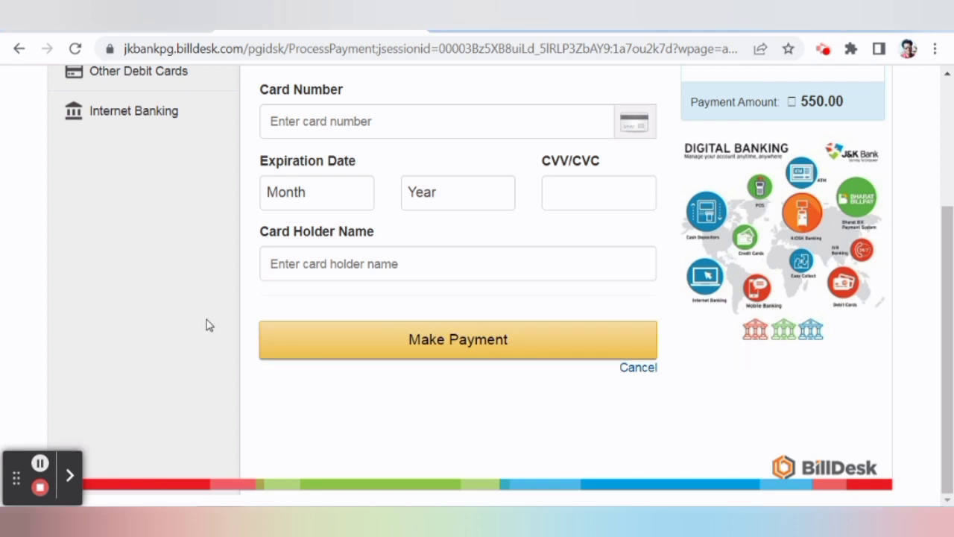
{"action": "scroll", "coordinate": [392, 256], "scroll_direction": "up", "scroll_amount": 3}
{"action": "scroll", "coordinate": [363, 283], "scroll_direction": "down", "scroll_amount": 3}
{"action": "scroll", "coordinate": [231, 253], "scroll_direction": "up", "scroll_amount": 1}
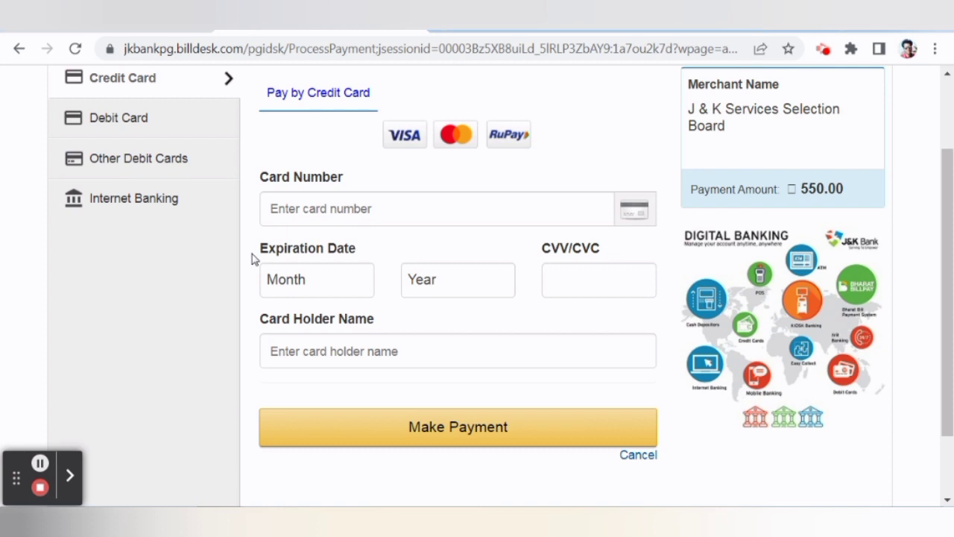